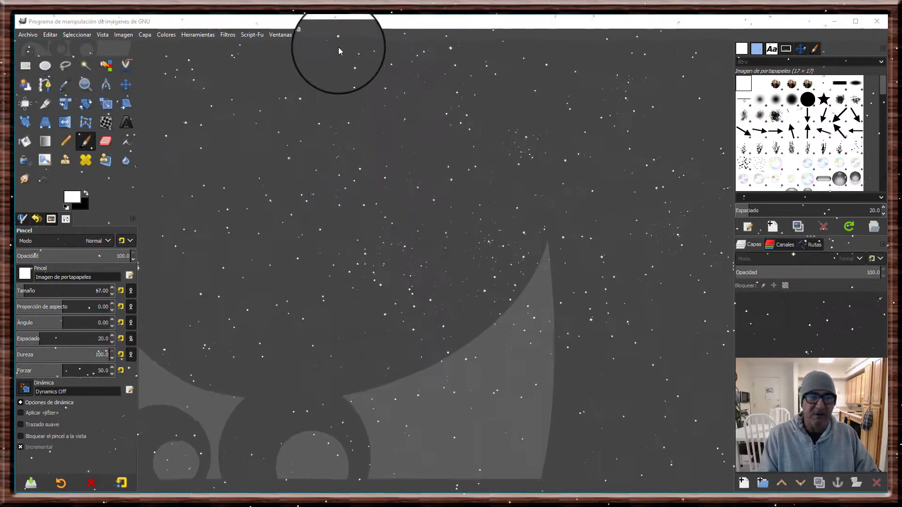
# - Create a new 800×800 px, 300 ppi image filled with Transparencia
pyautogui.click(340, 23)
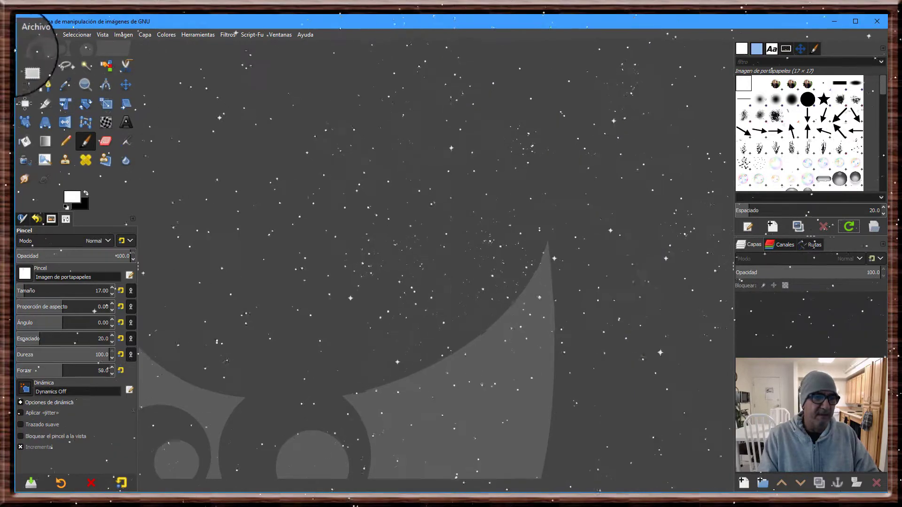
pyautogui.click(29, 35)
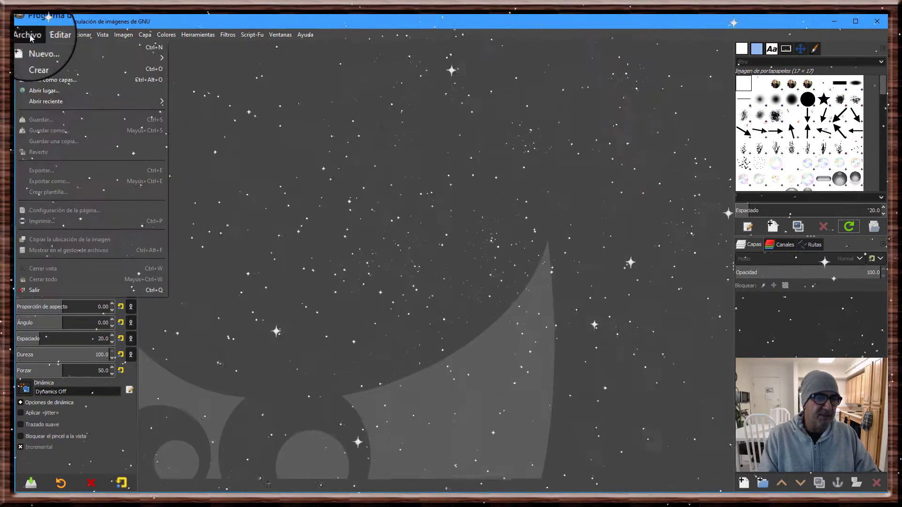
pyautogui.click(37, 49)
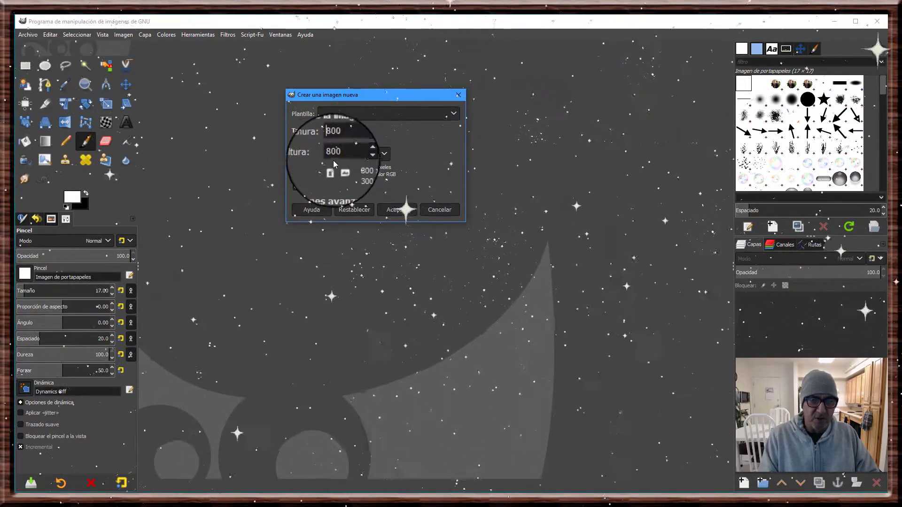
pyautogui.click(331, 188)
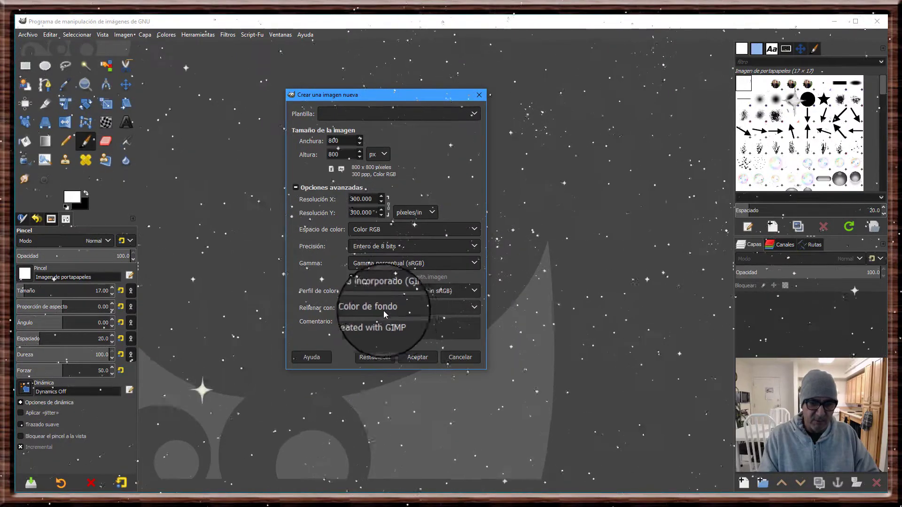
pyautogui.click(475, 307)
pyautogui.click(426, 332)
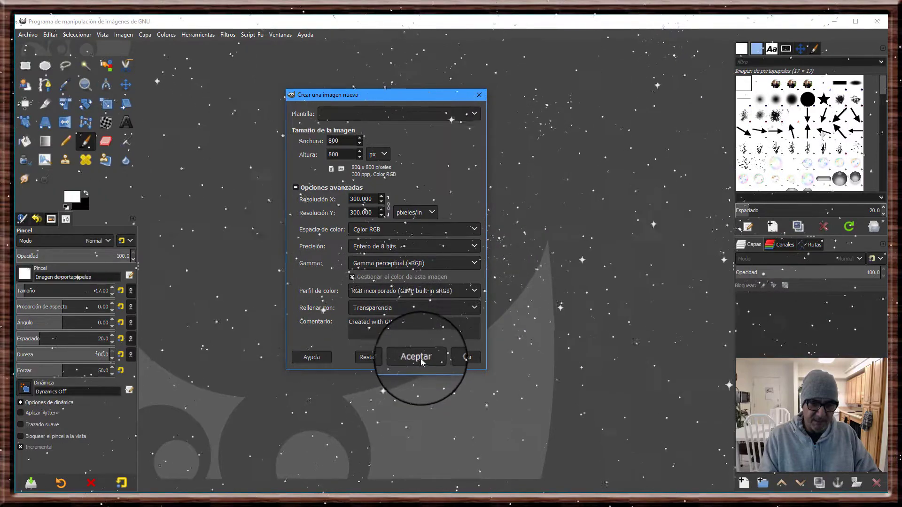
pyautogui.click(422, 358)
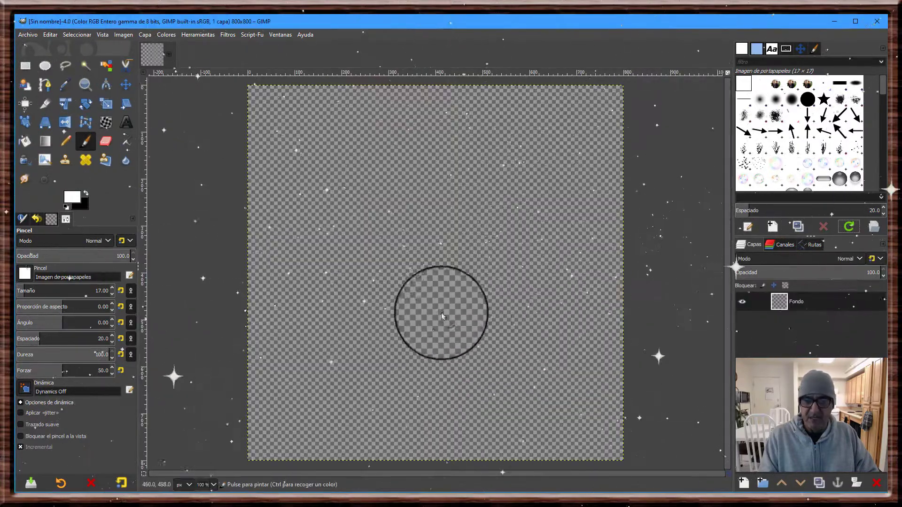
# - Bucket-fill the whole canvas with black as the foreground colour
pyautogui.click(25, 141)
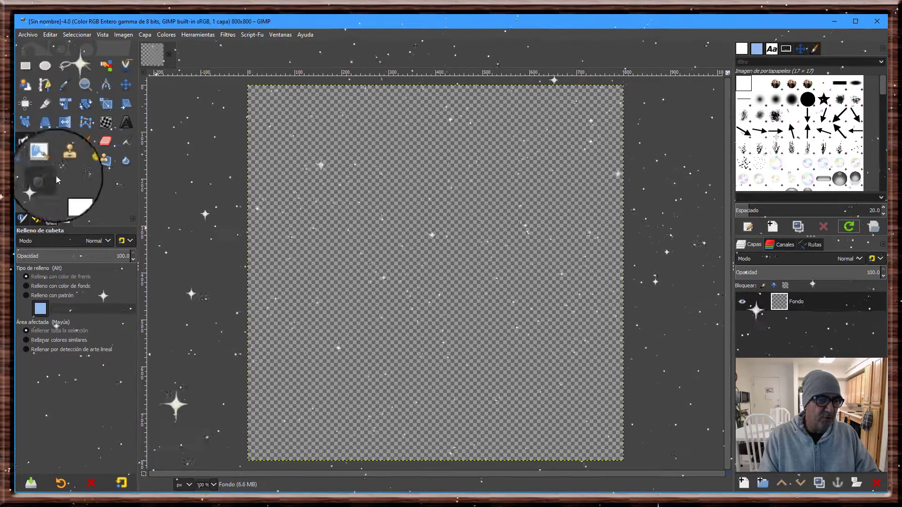
pyautogui.click(86, 192)
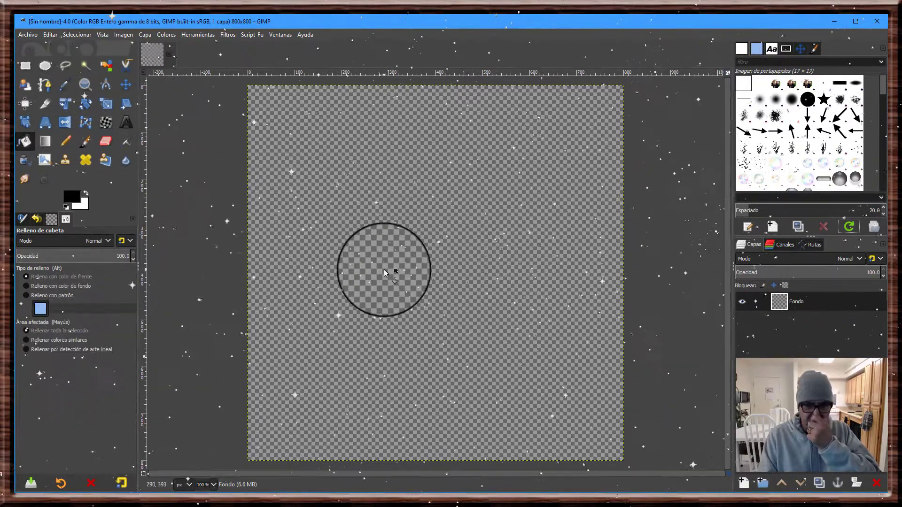
pyautogui.click(385, 270)
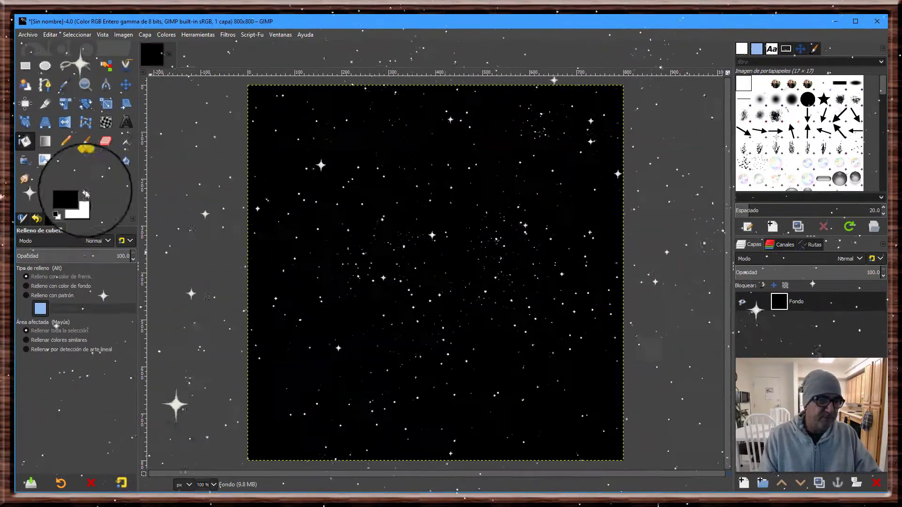
pyautogui.click(126, 85)
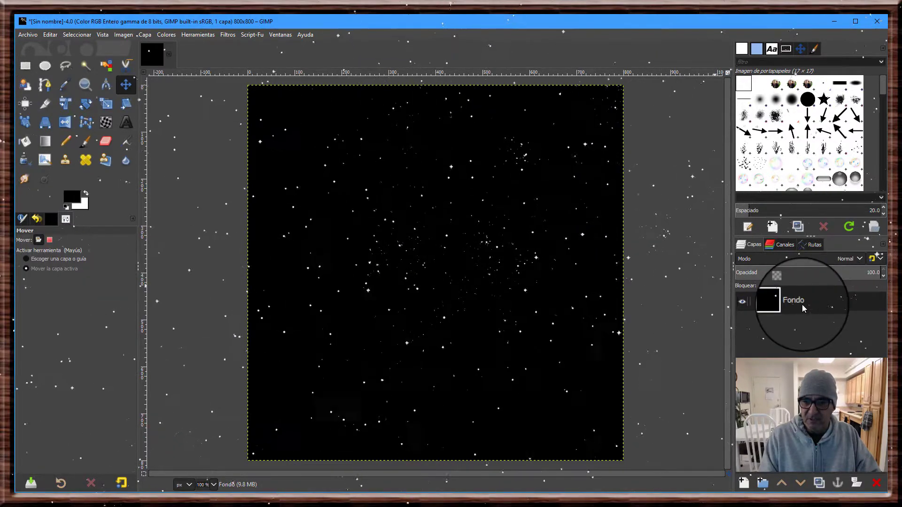
# - Add a new transparent layer named Capa above the black Fondo layer
pyautogui.click(744, 485)
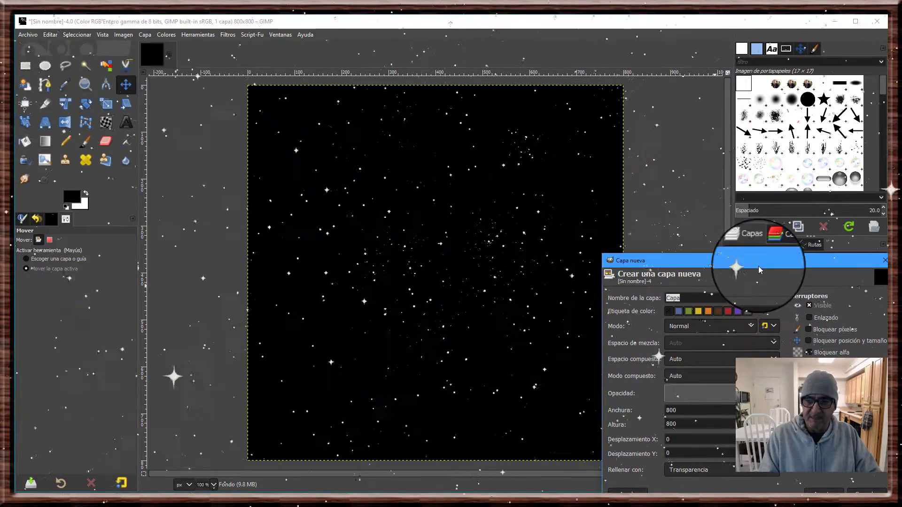
pyautogui.moveTo(747, 261); pyautogui.dragTo(514, 99)
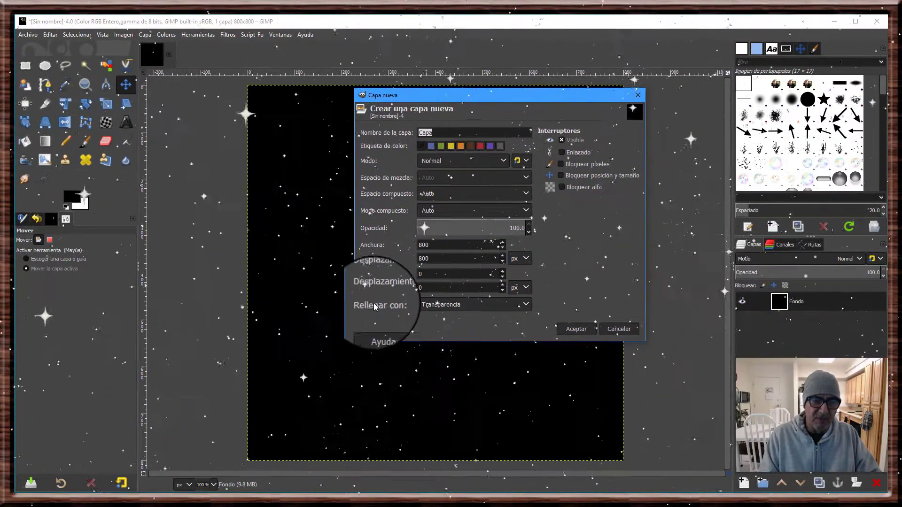
pyautogui.click(527, 305)
pyautogui.click(464, 304)
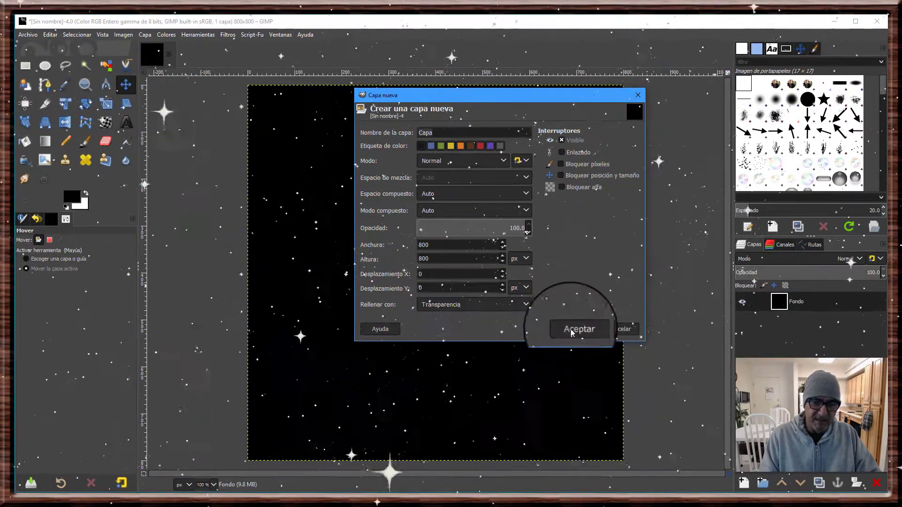
pyautogui.click(575, 331)
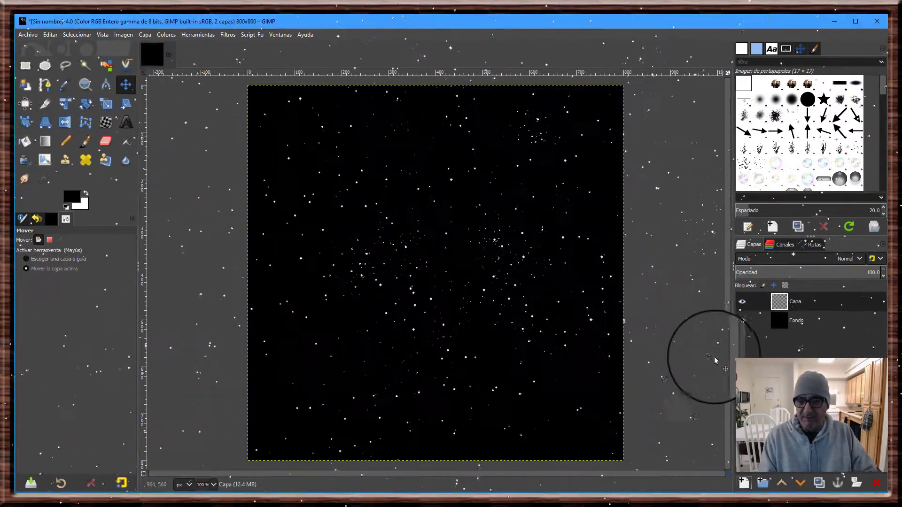
# - Hide Fondo and set Ellipse Select to Fijo with a fixed height (Altura) of 100 px
pyautogui.click(742, 321)
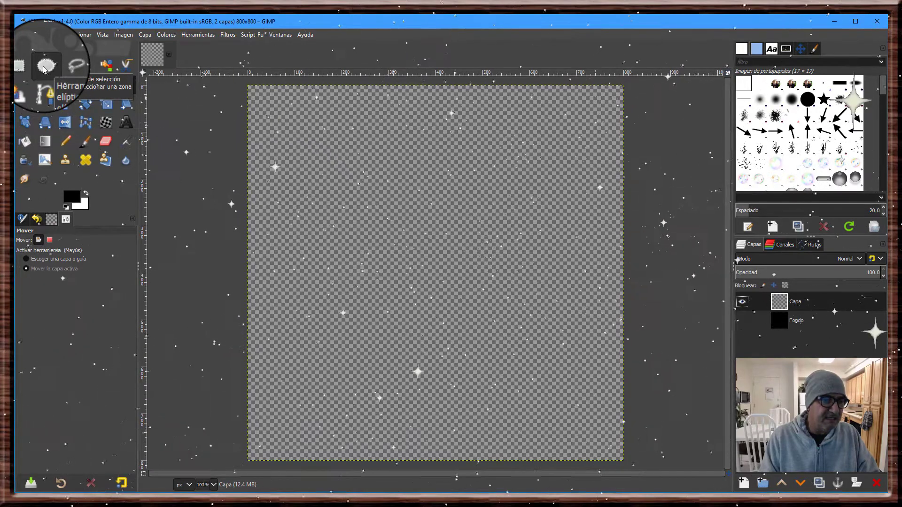
pyautogui.click(43, 67)
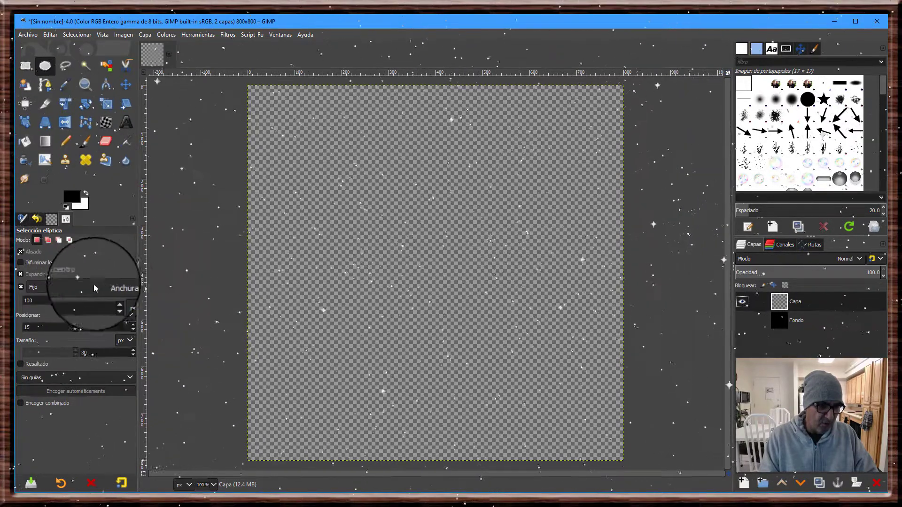
pyautogui.click(130, 287)
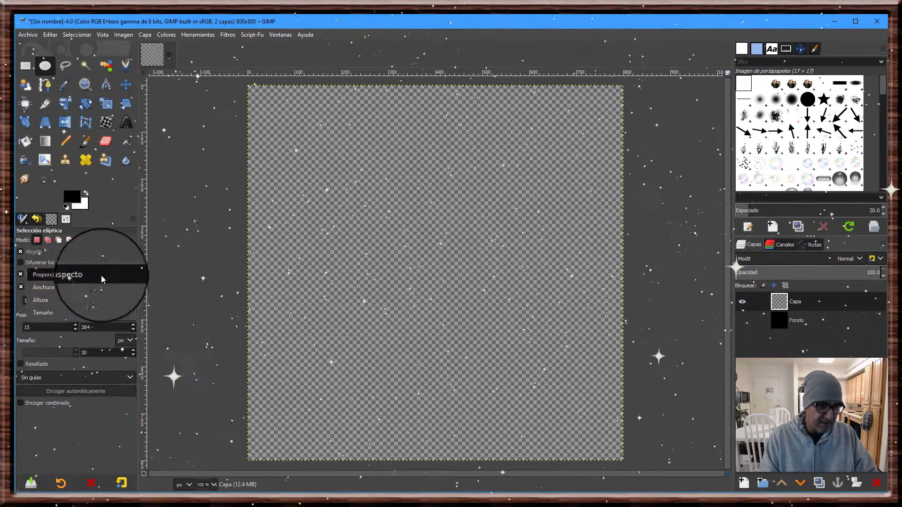
pyautogui.click(101, 275)
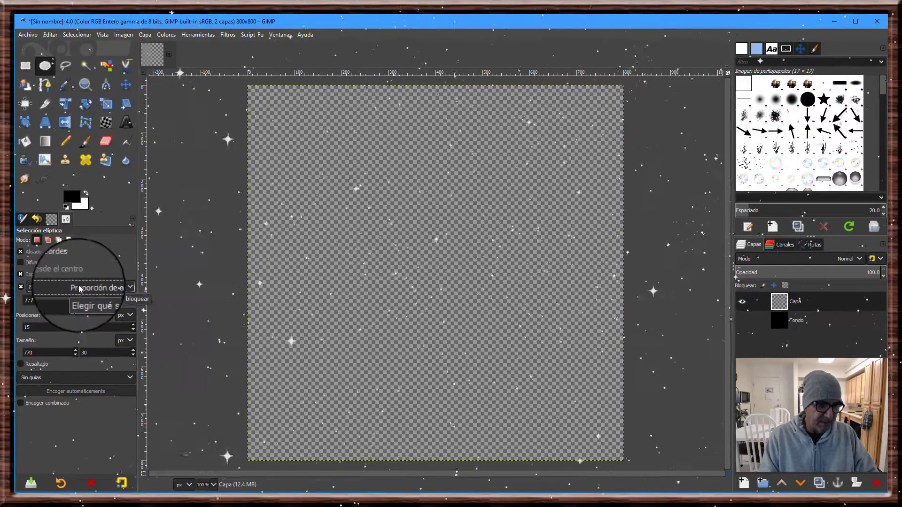
pyautogui.click(132, 290)
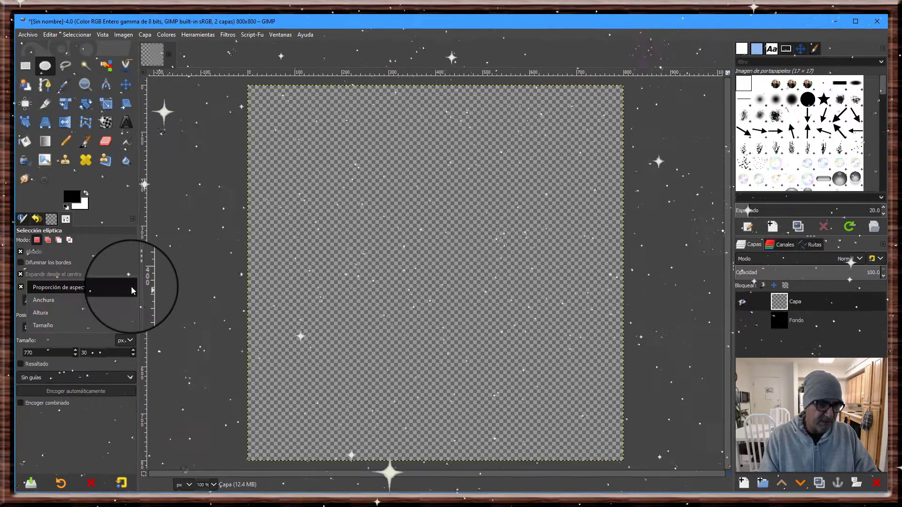
pyautogui.click(49, 315)
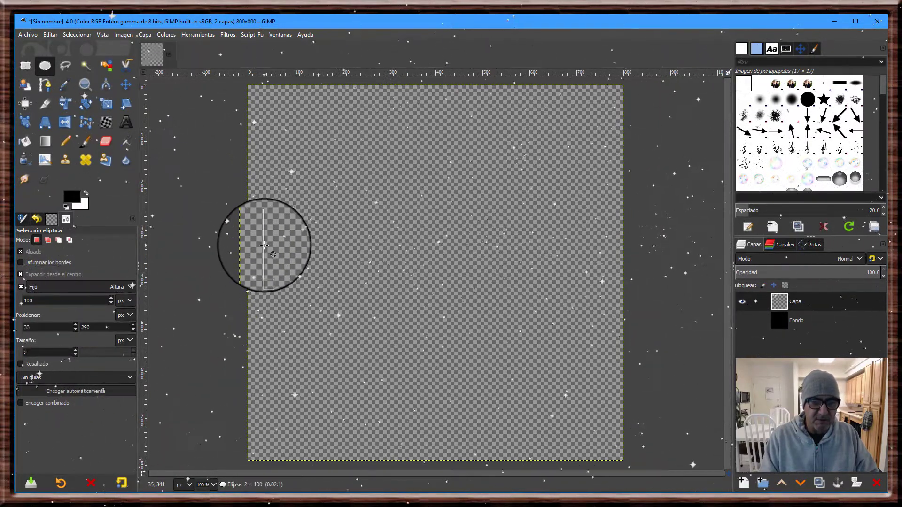
# - Draw a flat ellipse selection about 780 px wide and 100 px tall across the canvas
pyautogui.moveTo(264, 245)
pyautogui.mouseDown()
pyautogui.moveTo(386, 252)
pyautogui.moveTo(358, 249)
pyautogui.moveTo(419, 262)
pyautogui.moveTo(439, 290)
pyautogui.moveTo(430, 289)
pyautogui.mouseUp()
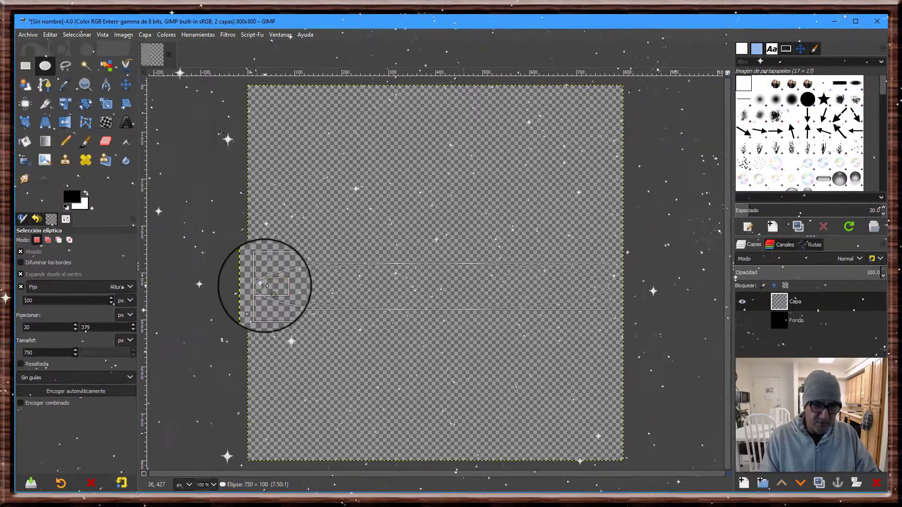
pyautogui.moveTo(263, 287); pyautogui.dragTo(264, 286)
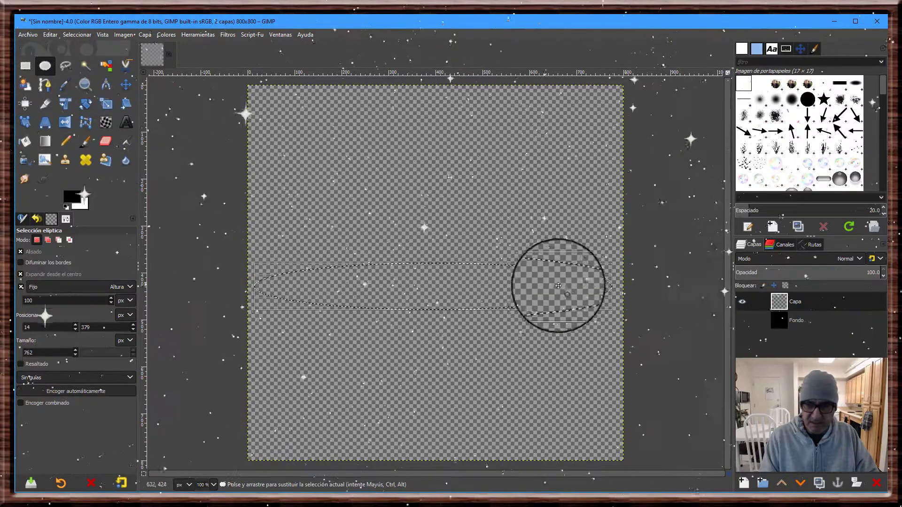
pyautogui.moveTo(606, 288); pyautogui.dragTo(609, 289)
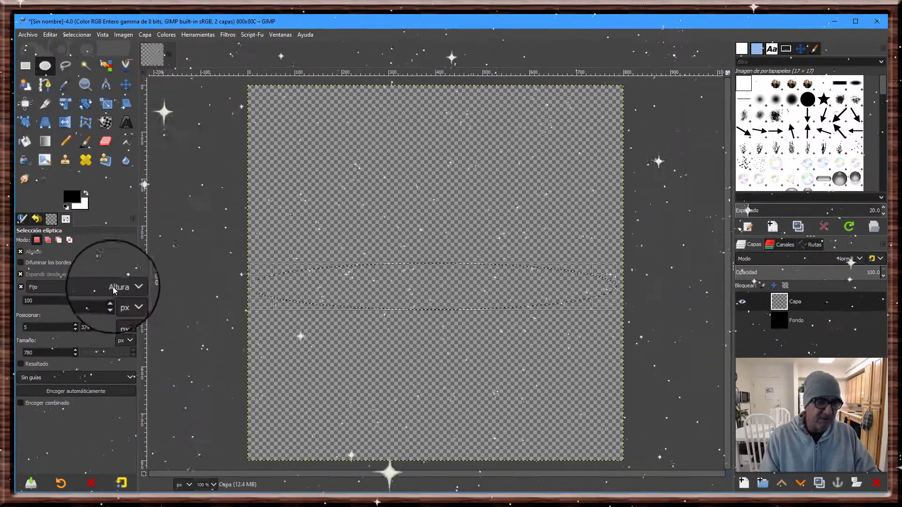
# - Switch the fixed dimension to width and shrink the selection height to 30 px
pyautogui.click(127, 288)
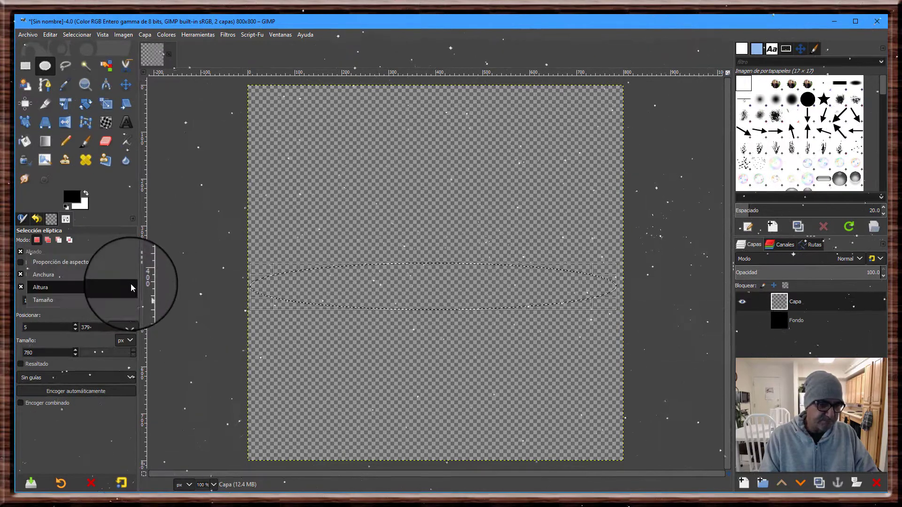
pyautogui.click(67, 269)
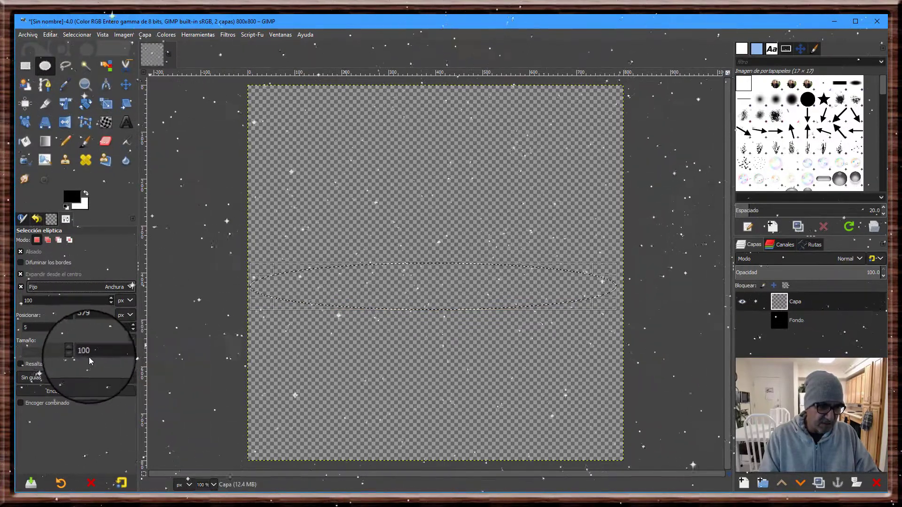
pyautogui.press('BackSpace')
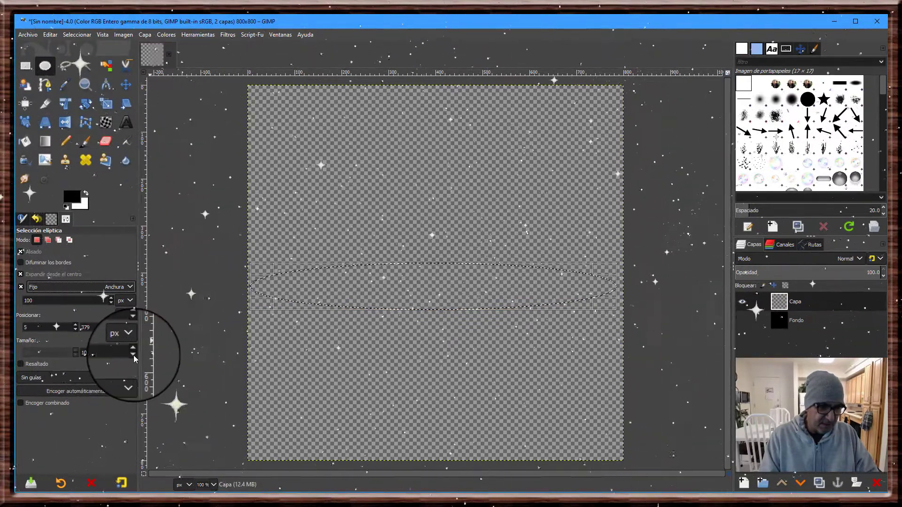
pyautogui.press('BackSpace')
pyautogui.press('BackSpace')
pyautogui.write('32')
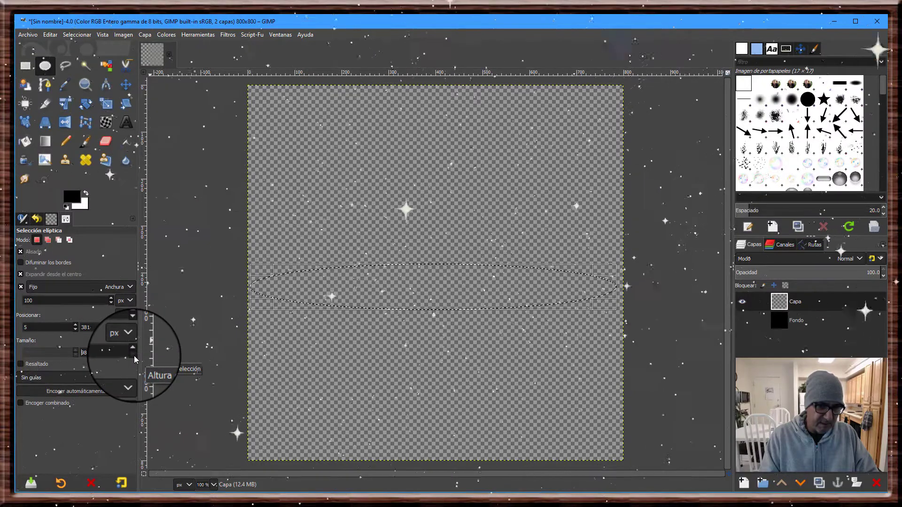
pyautogui.click(134, 356)
pyautogui.click(134, 356)
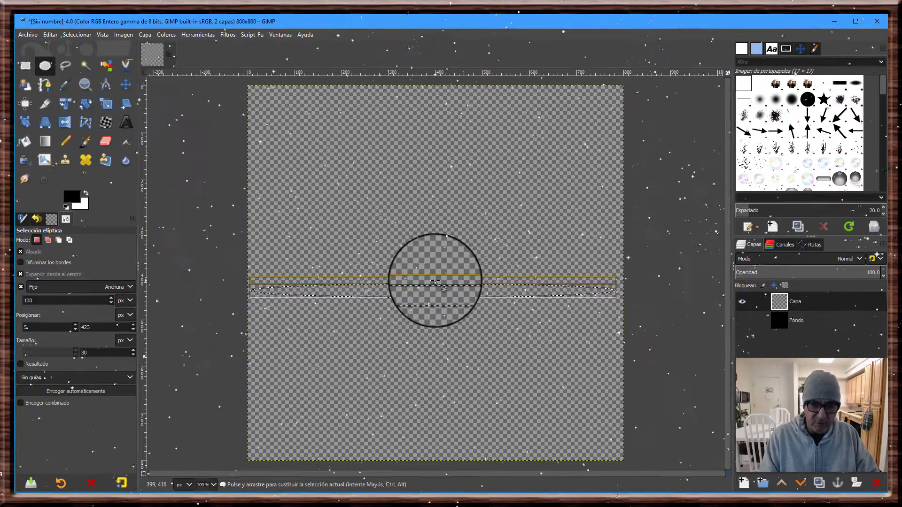
# - Fine-tune the thin ellipse's height and position it at 13, 386 across the middle
pyautogui.moveTo(435, 282); pyautogui.dragTo(443, 278)
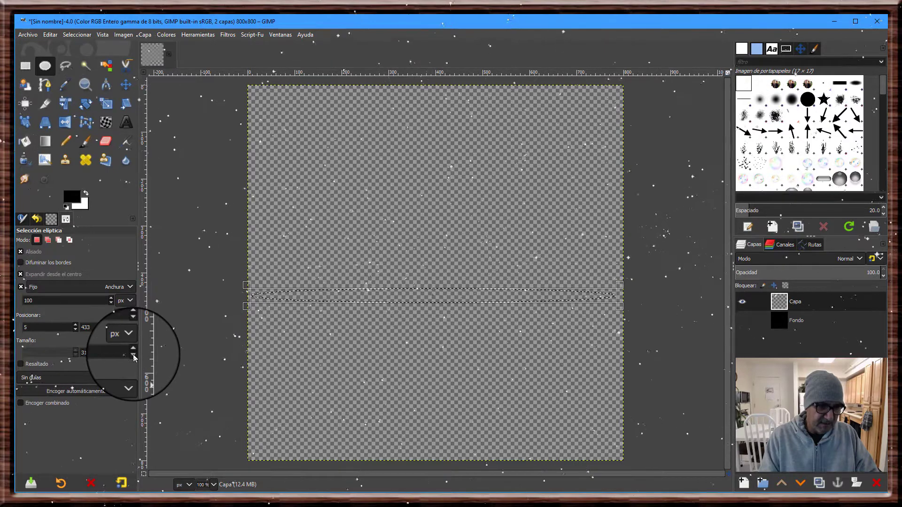
pyautogui.click(134, 358)
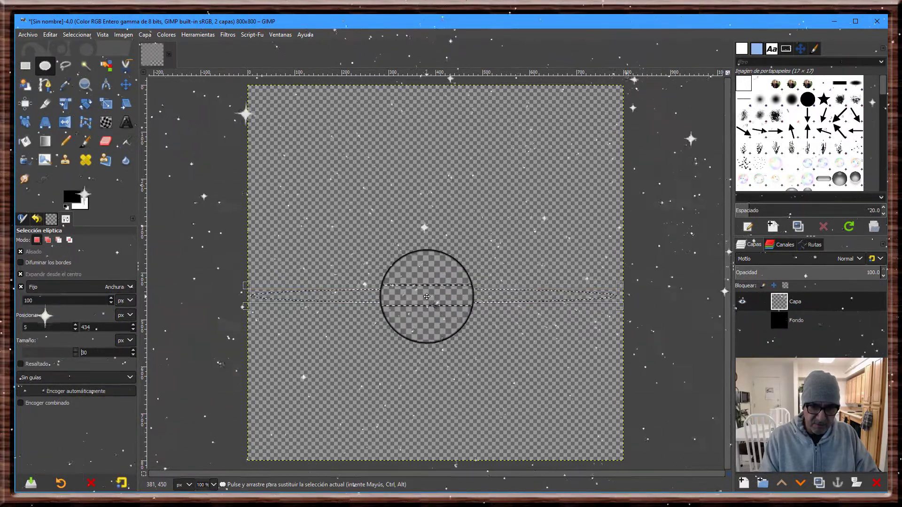
pyautogui.moveTo(427, 297); pyautogui.dragTo(429, 296)
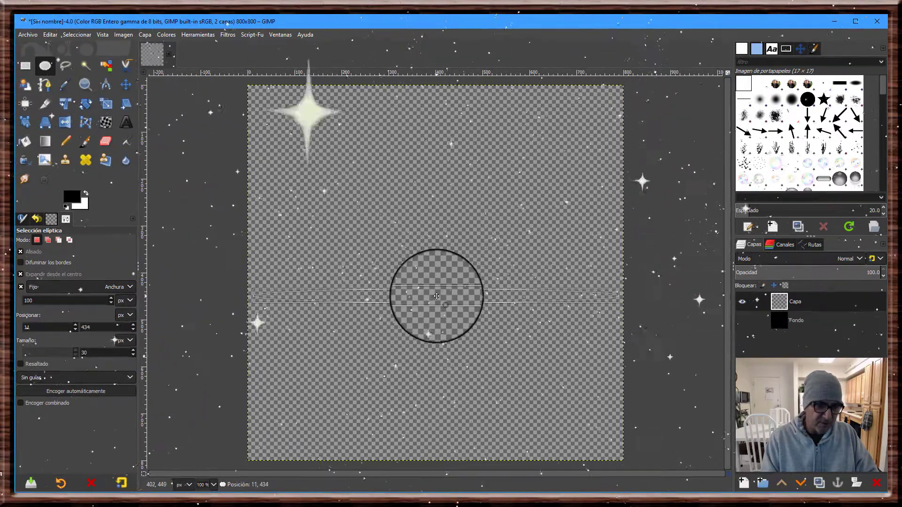
pyautogui.moveTo(436, 296); pyautogui.dragTo(440, 292)
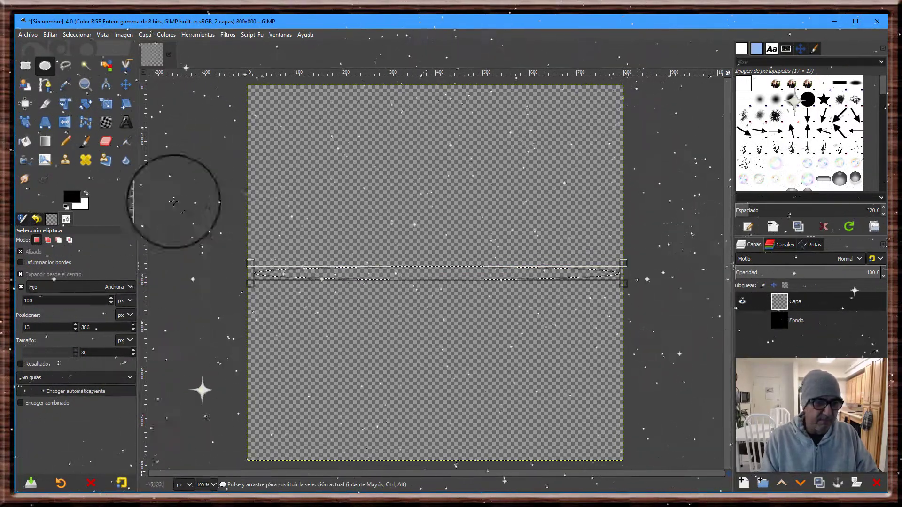
# - Bucket-fill the thin elliptical band with white to make a horizontal streak
pyautogui.click(26, 142)
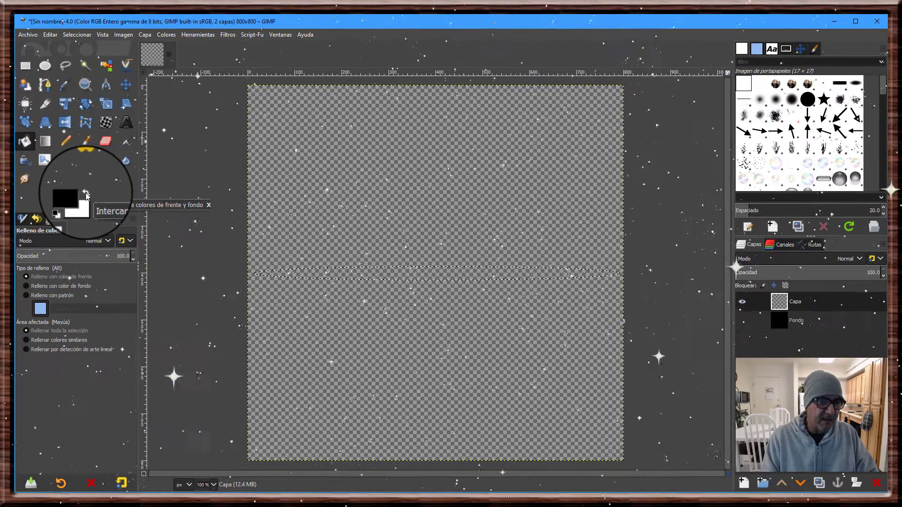
pyautogui.click(86, 192)
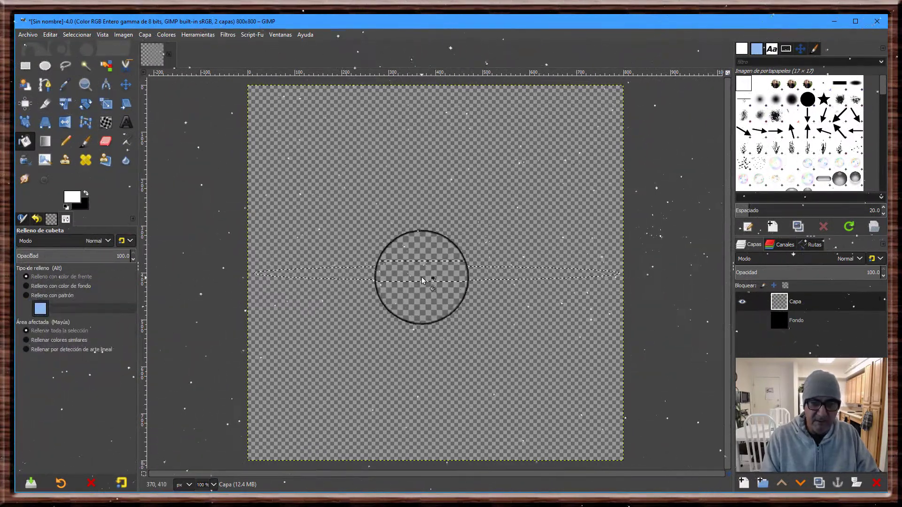
pyautogui.click(425, 278)
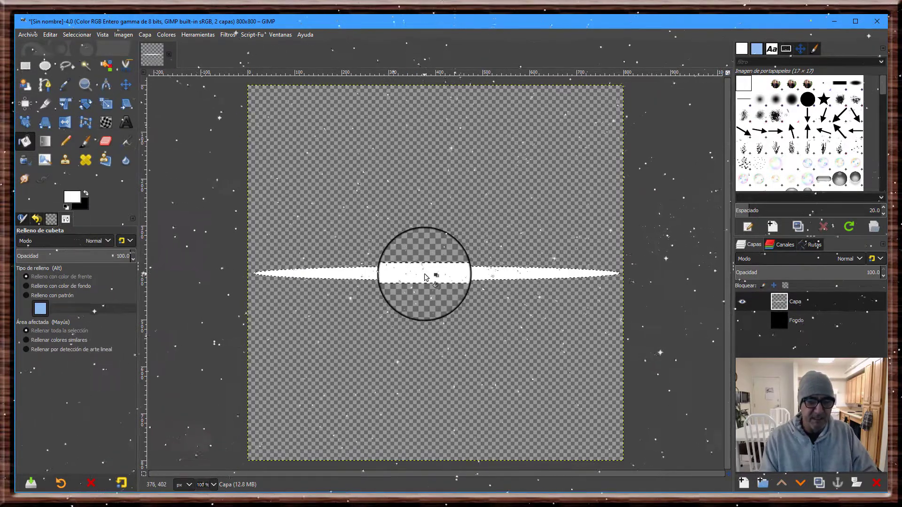
pyautogui.click(126, 86)
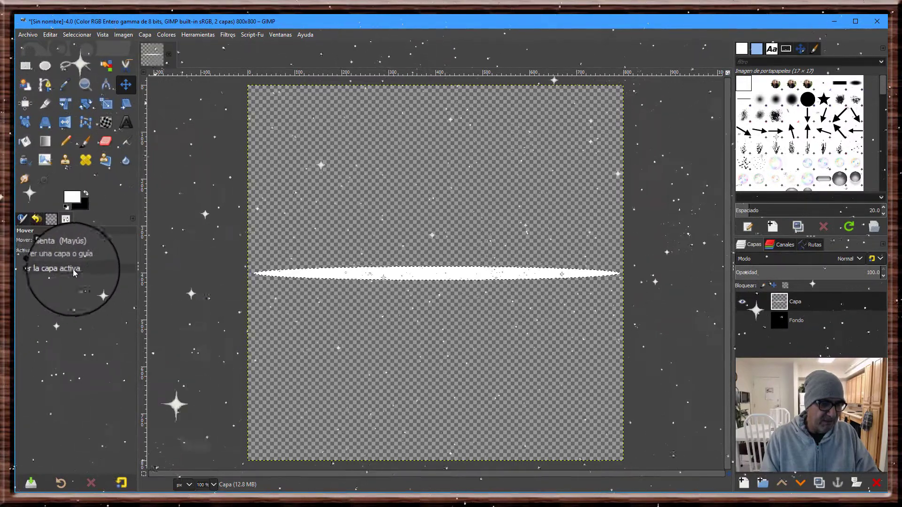
# - Open the Desenfoque de movimiento lineal filter and move its dialog off the streak
pyautogui.click(227, 34)
pyautogui.moveTo(244, 98)
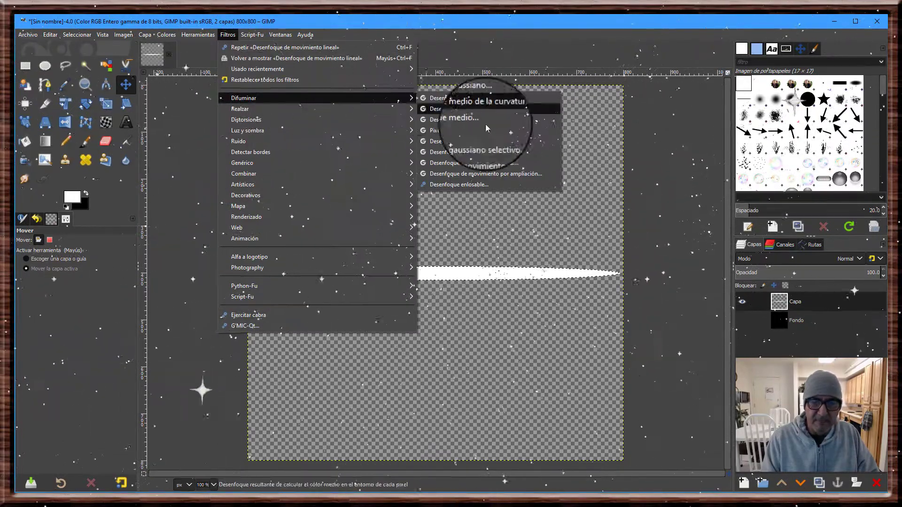
pyautogui.click(490, 163)
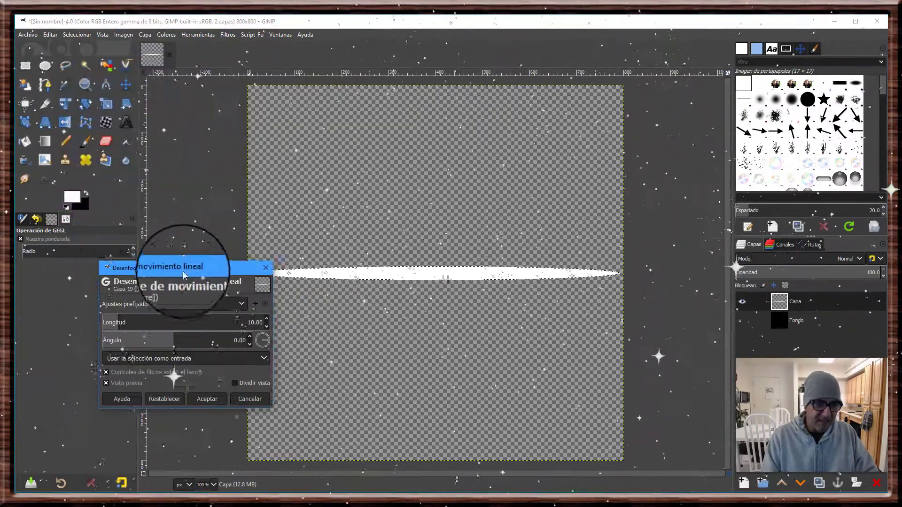
pyautogui.moveTo(156, 99); pyautogui.dragTo(172, 287)
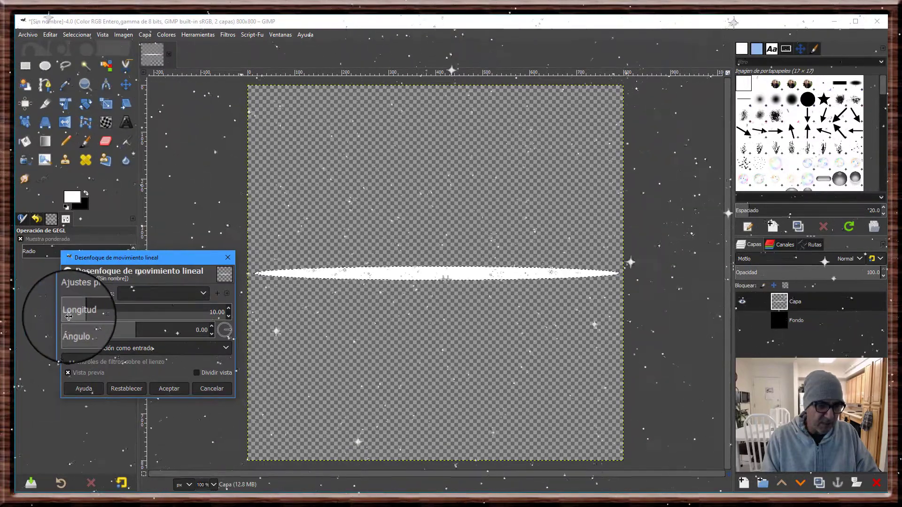
# - Raise the motion blur Longitud to 1000 at angle 0
pyautogui.moveTo(78, 312)
pyautogui.mouseDown()
pyautogui.moveTo(328, 332)
pyautogui.moveTo(598, 332)
pyautogui.moveTo(407, 336)
pyautogui.moveTo(212, 325)
pyautogui.moveTo(202, 334)
pyautogui.mouseUp()
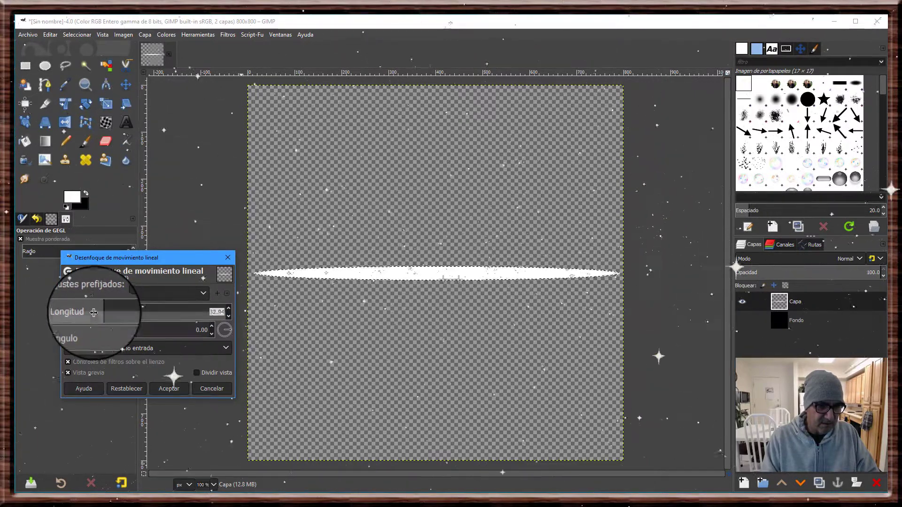
pyautogui.moveTo(96, 315); pyautogui.dragTo(800, 325)
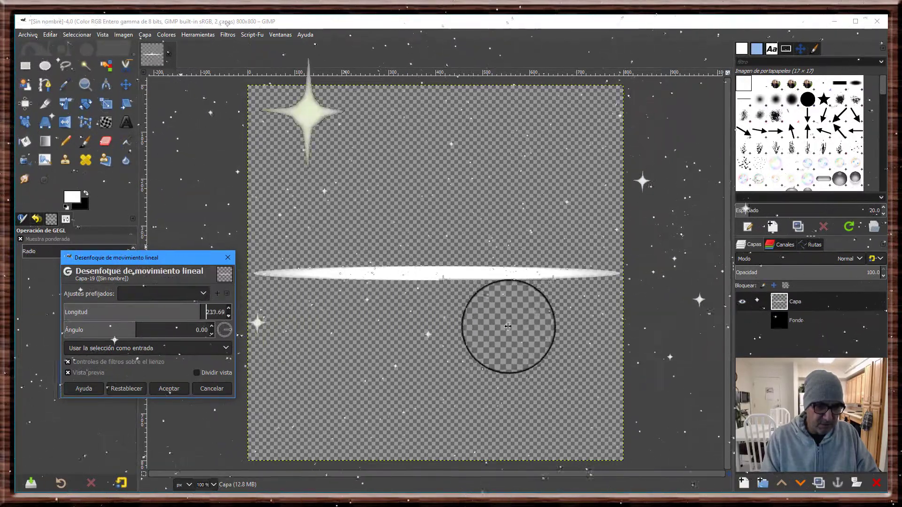
pyautogui.moveTo(544, 280); pyautogui.dragTo(567, 280)
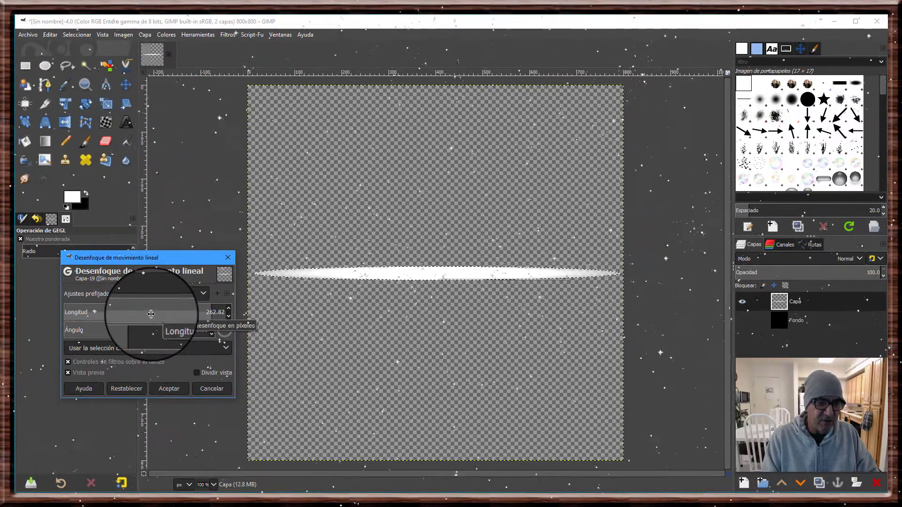
pyautogui.moveTo(151, 314); pyautogui.dragTo(172, 315)
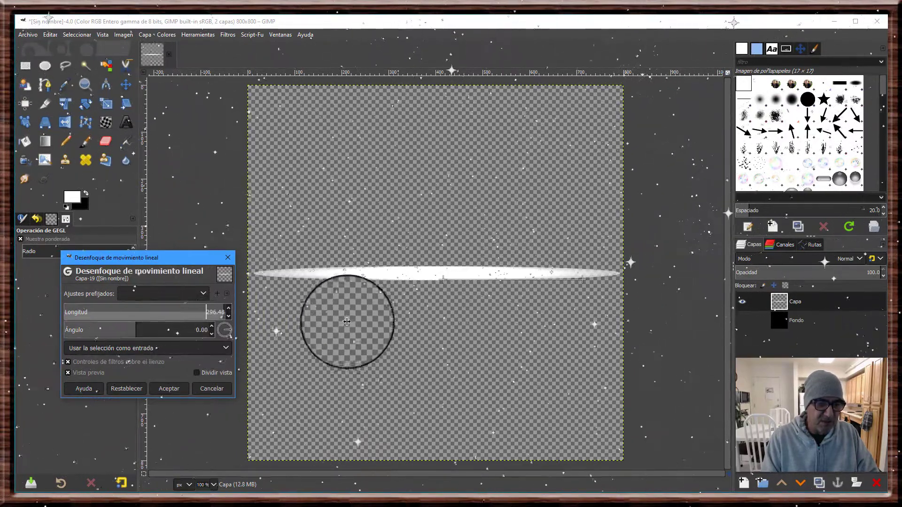
pyautogui.moveTo(583, 280); pyautogui.dragTo(611, 280)
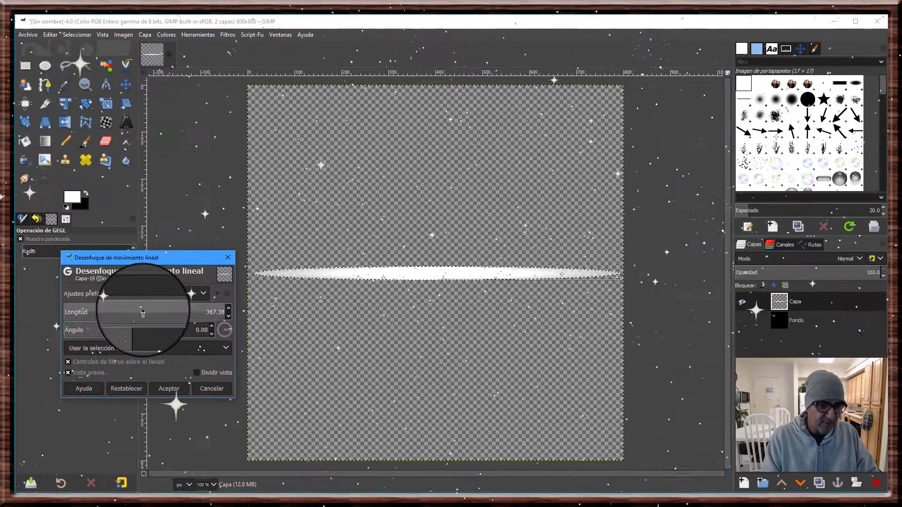
pyautogui.moveTo(142, 314); pyautogui.dragTo(545, 314)
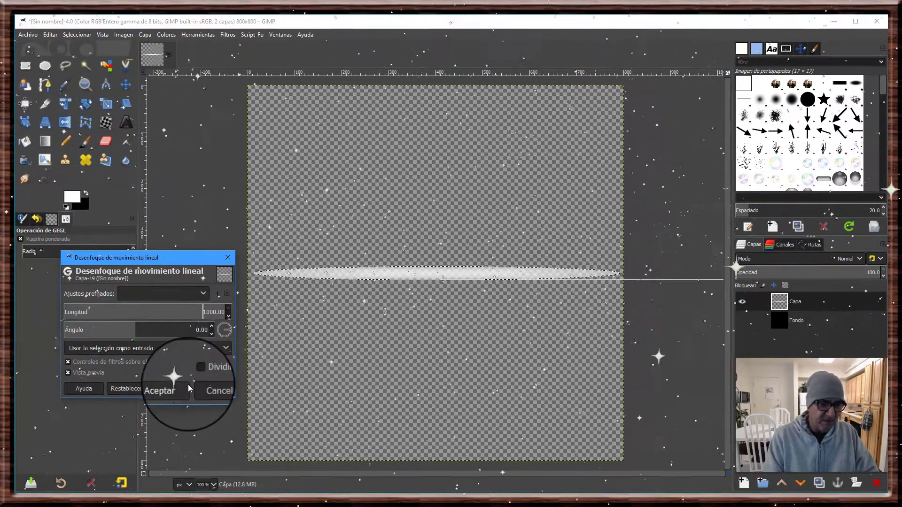
# - Apply the blur, select nothing, and duplicate the streak layer as Copia de Capa
pyautogui.click(167, 388)
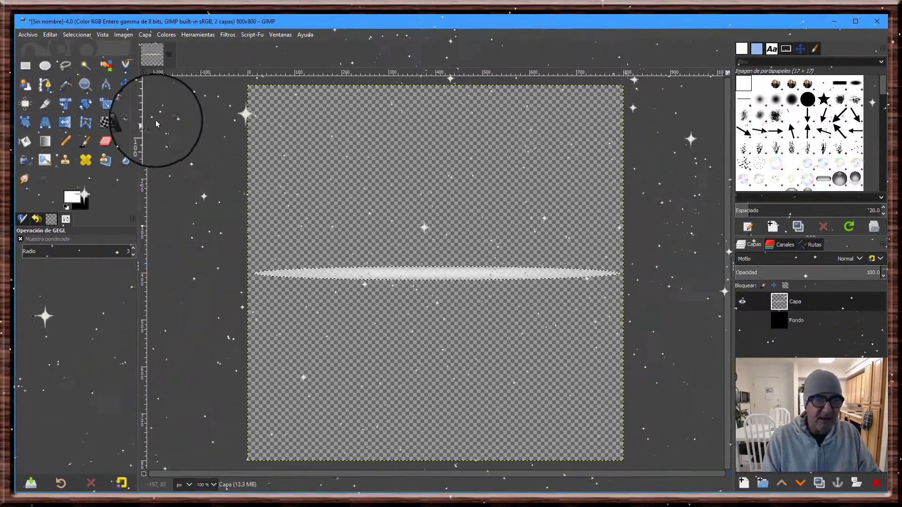
pyautogui.click(75, 35)
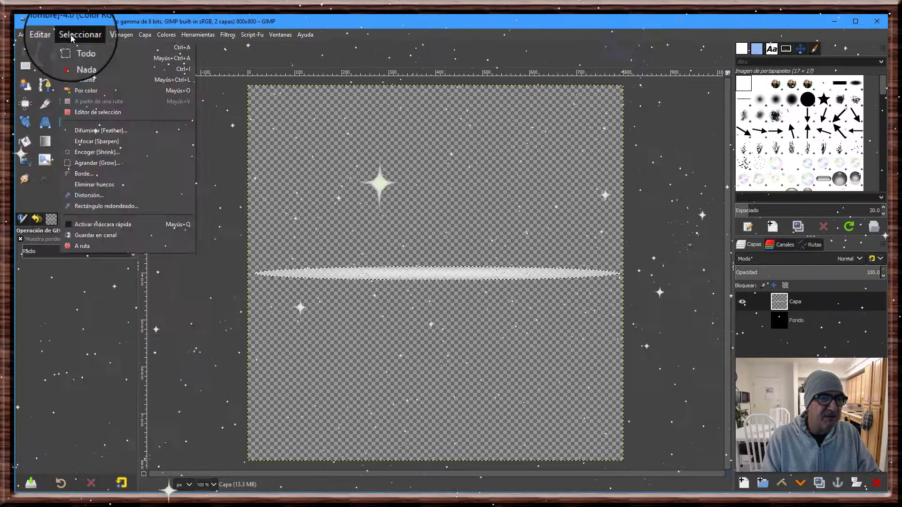
pyautogui.click(85, 60)
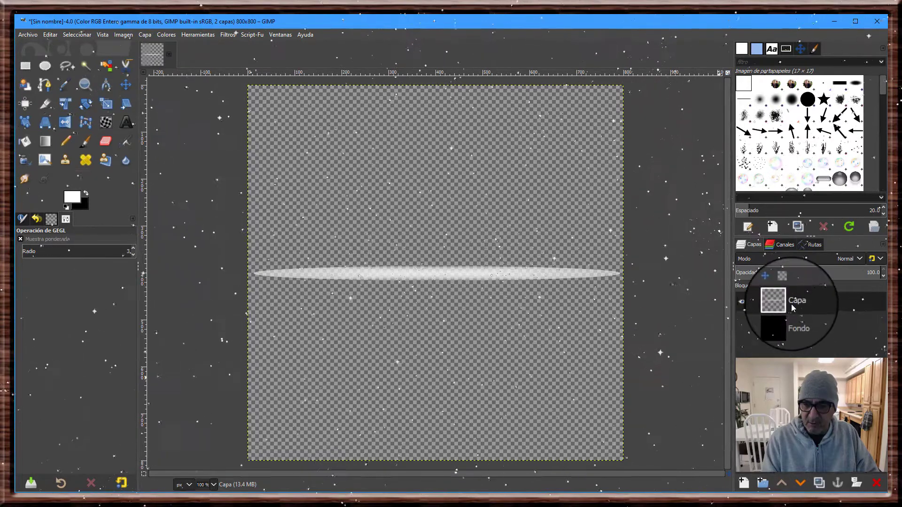
pyautogui.click(818, 484)
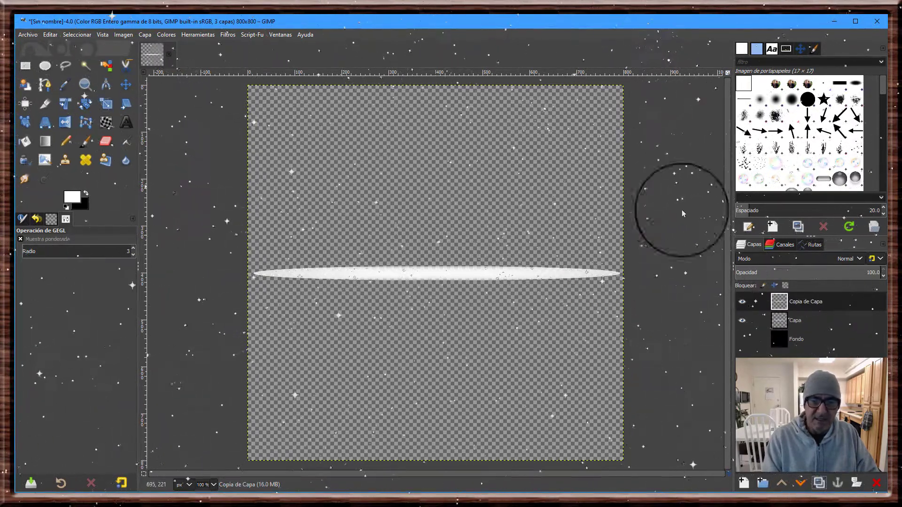
pyautogui.click(803, 303)
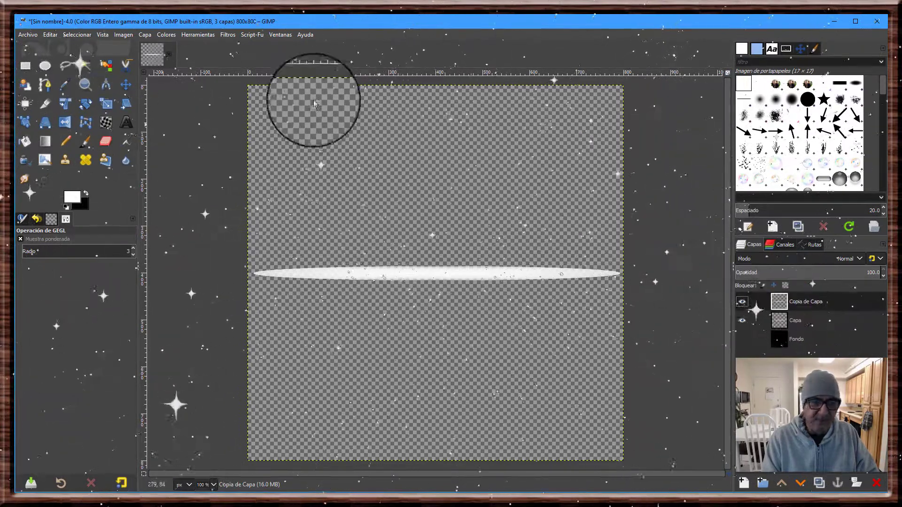
# - Rotate Copia de Capa about -90° so the two streaks form a white cross
pyautogui.click(86, 106)
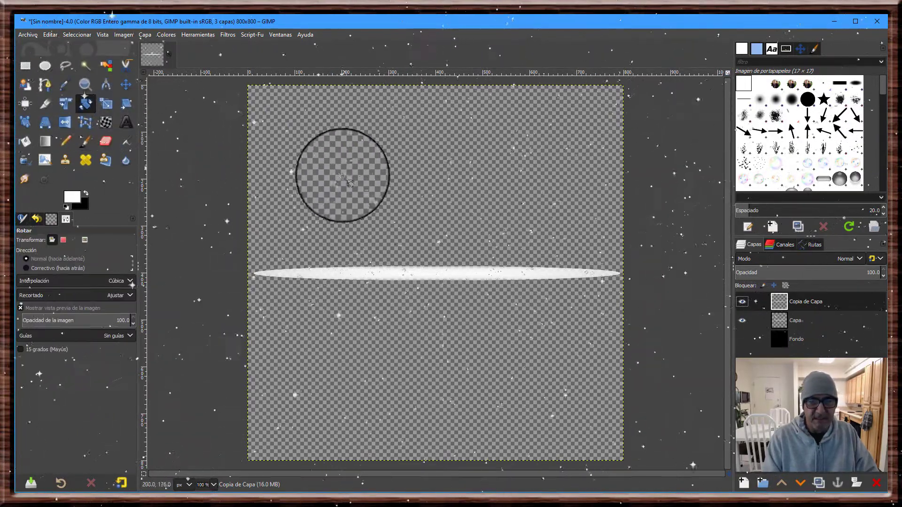
pyautogui.click(365, 192)
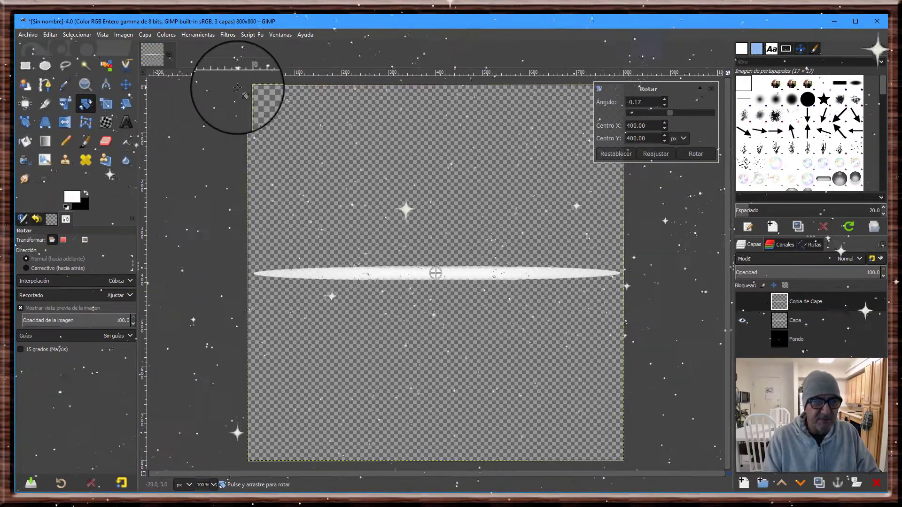
pyautogui.moveTo(201, 80)
pyautogui.mouseDown()
pyautogui.moveTo(169, 403)
pyautogui.moveTo(232, 480)
pyautogui.mouseUp()
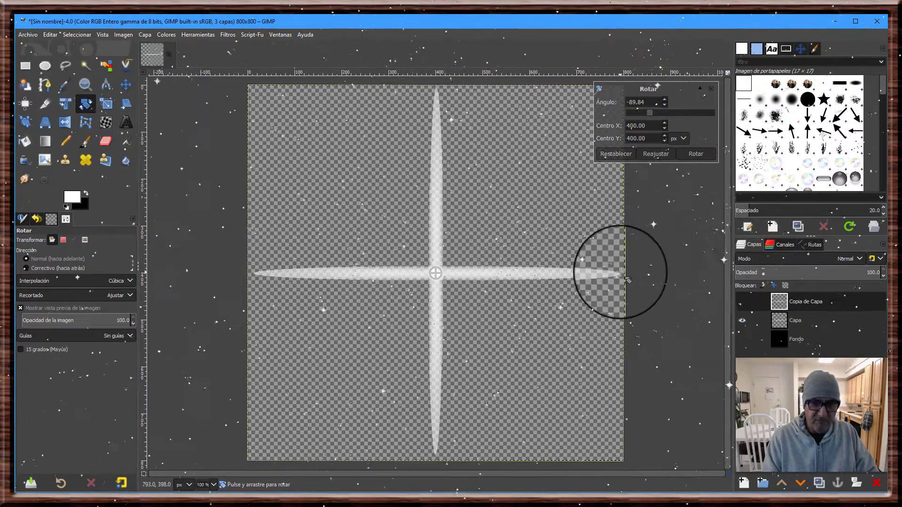
pyautogui.click(703, 163)
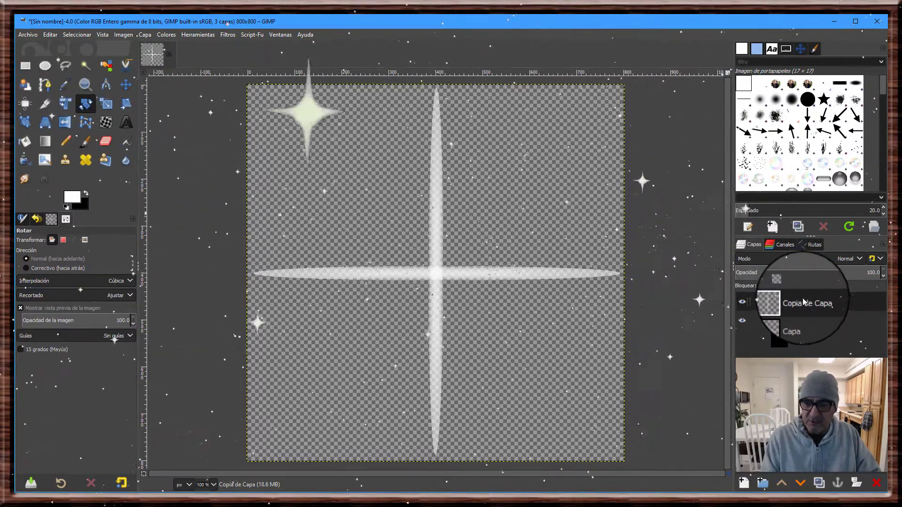
# - Merge Copia de Capa down into the streak layer to form one cross, then duplicate it
pyautogui.rightClick(767, 303)
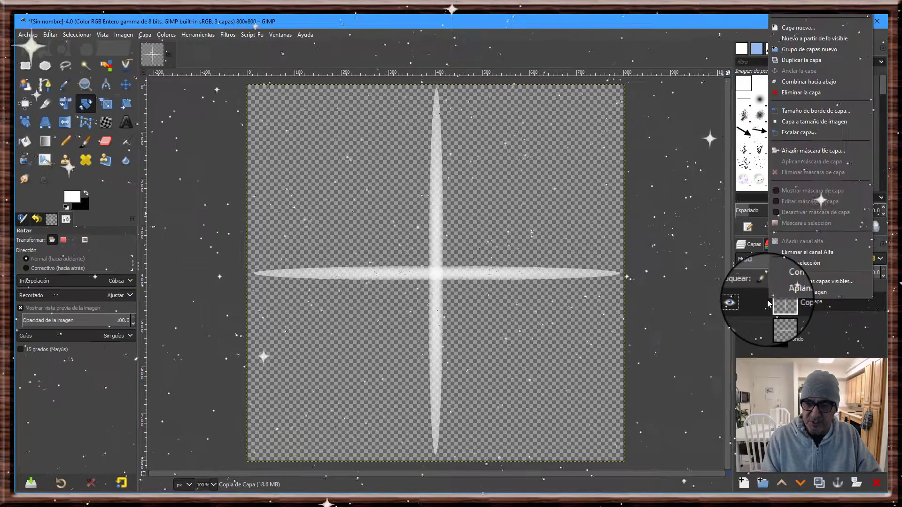
pyautogui.click(795, 82)
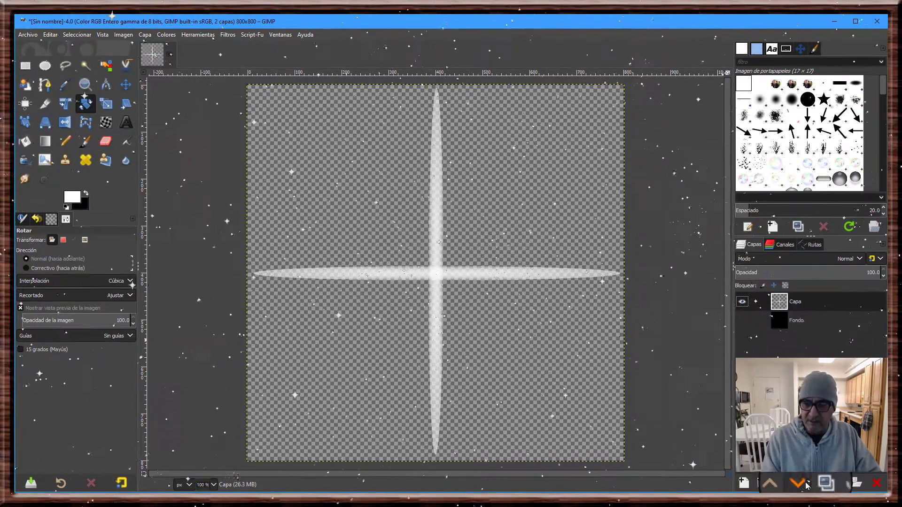
pyautogui.click(820, 485)
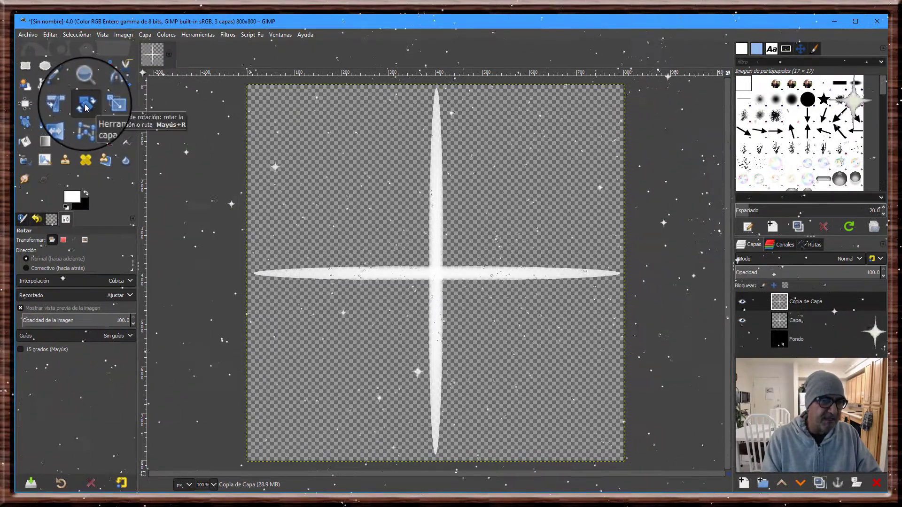
# - Rotate the cross copy about -41.46° into an eight-pointed star and fit the layer to image size
pyautogui.click(352, 171)
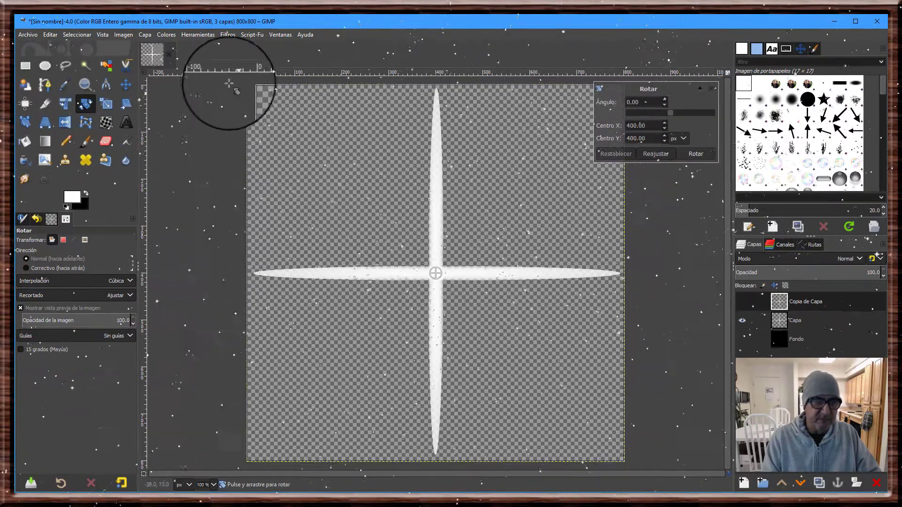
pyautogui.moveTo(227, 80); pyautogui.dragTo(157, 264)
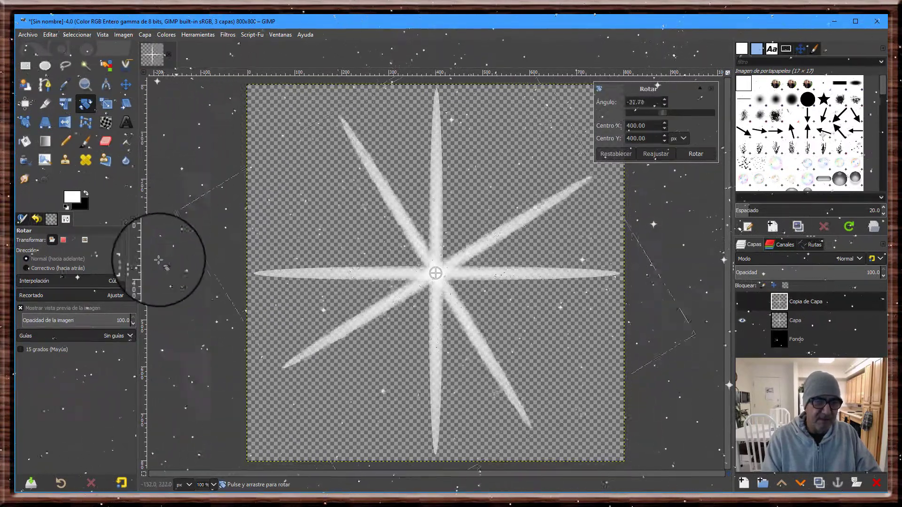
pyautogui.moveTo(157, 266); pyautogui.dragTo(157, 267)
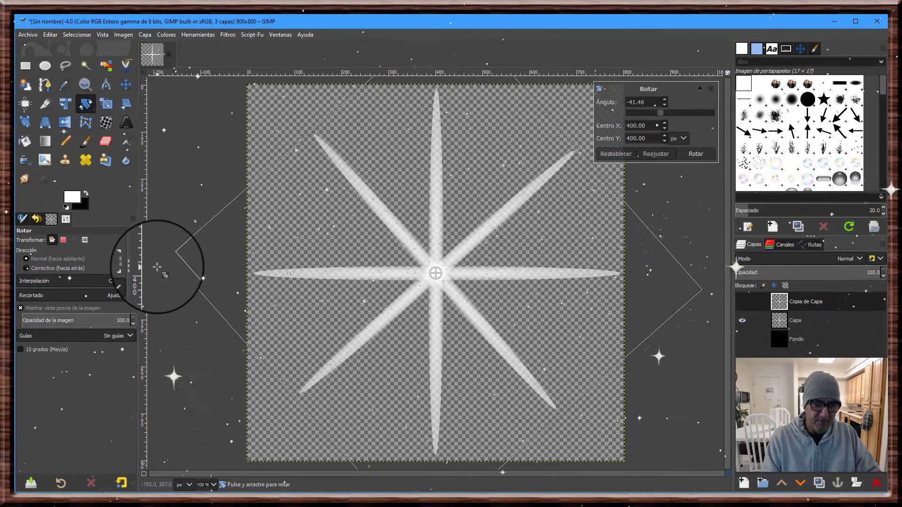
pyautogui.click(695, 154)
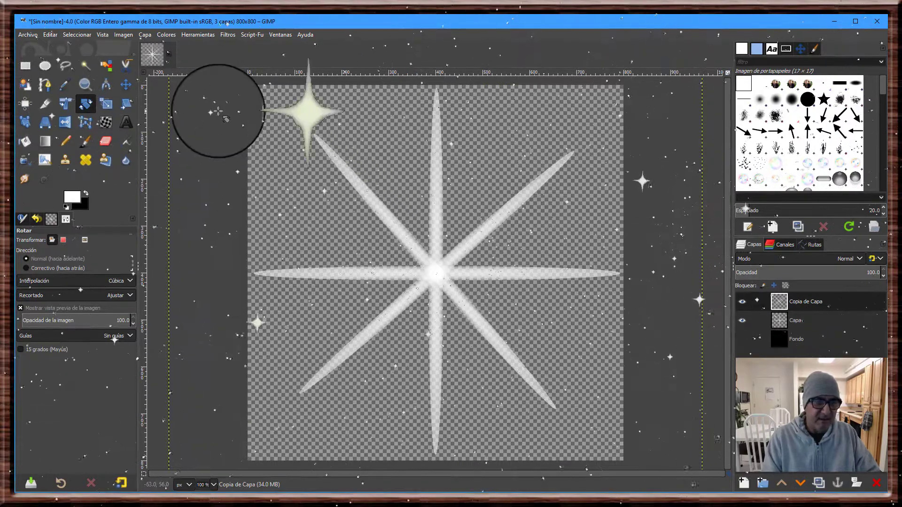
pyautogui.click(145, 36)
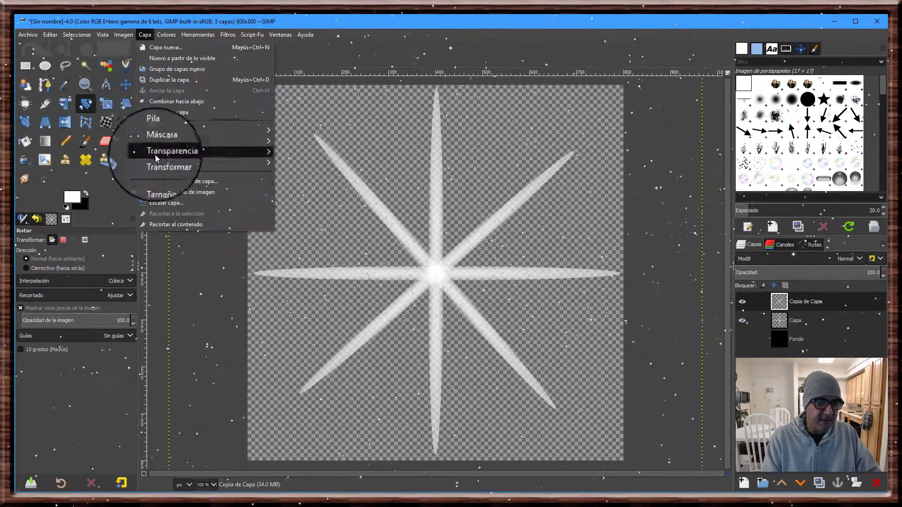
pyautogui.click(160, 193)
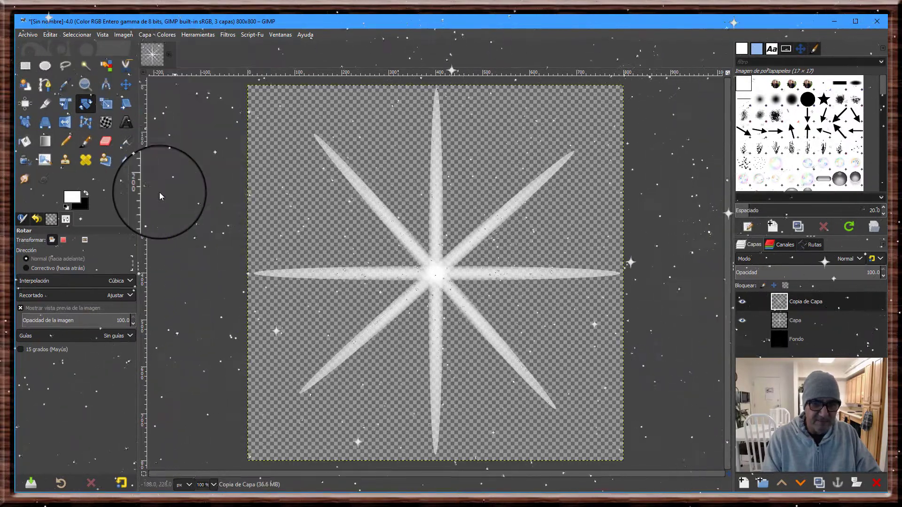
# - Scale Copia de Capa to 598×598 px, centre it on the original star, and merge it down
pyautogui.click(108, 104)
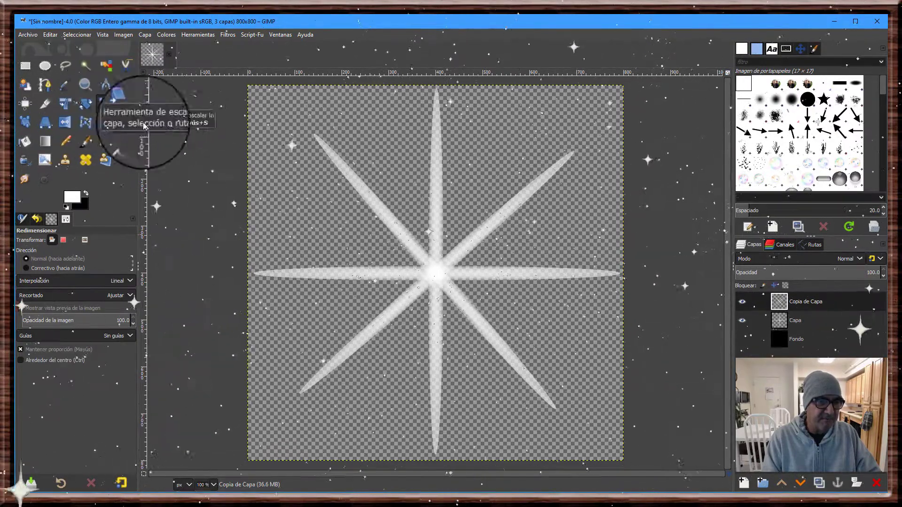
pyautogui.click(433, 277)
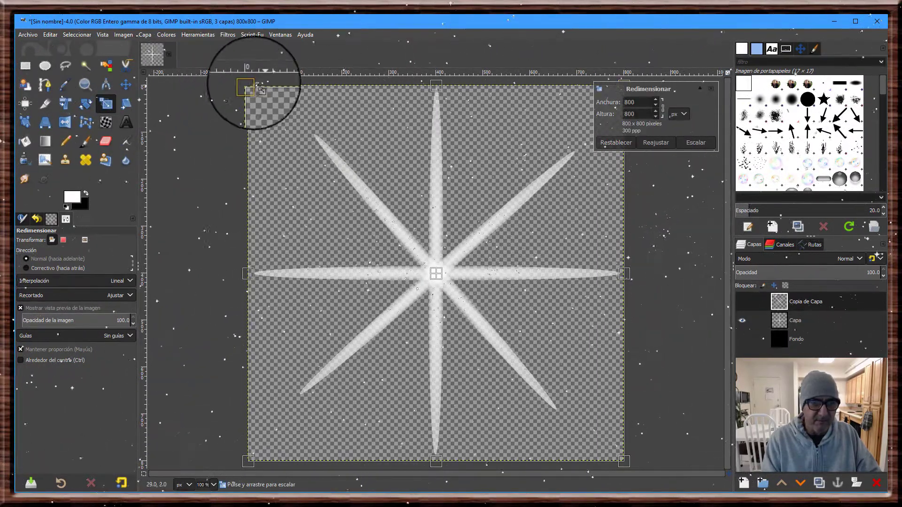
pyautogui.moveTo(250, 87); pyautogui.dragTo(329, 200)
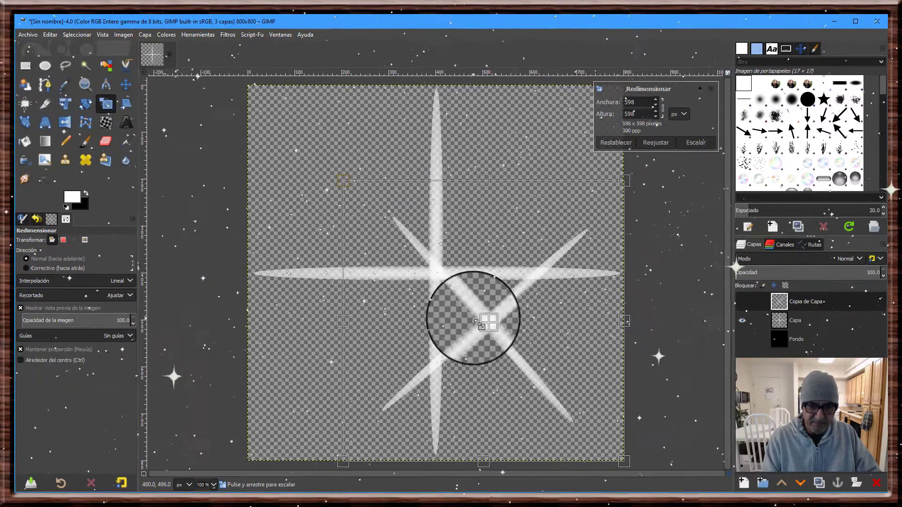
pyautogui.moveTo(475, 320); pyautogui.dragTo(445, 281)
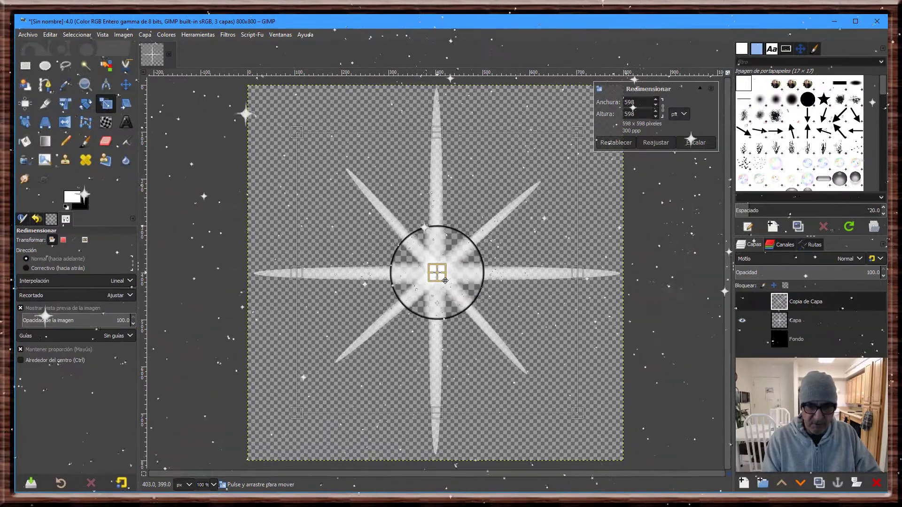
pyautogui.click(697, 144)
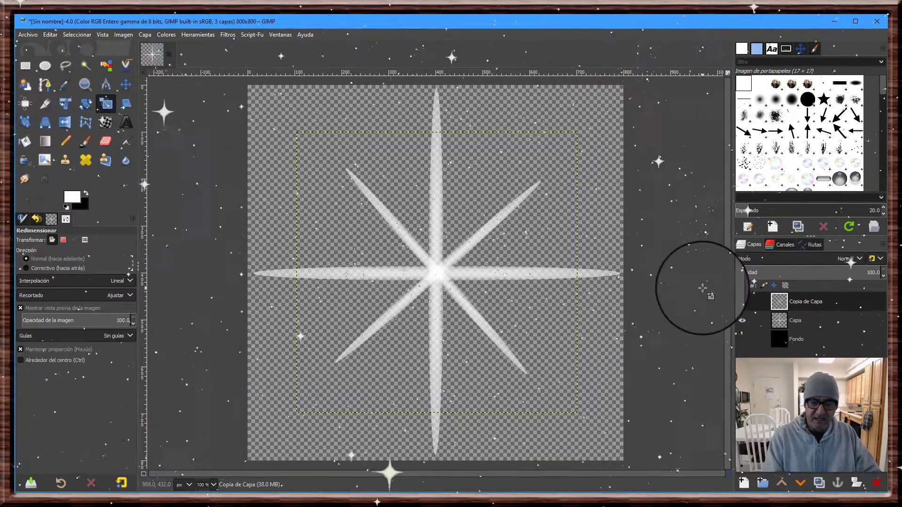
pyautogui.rightClick(778, 302)
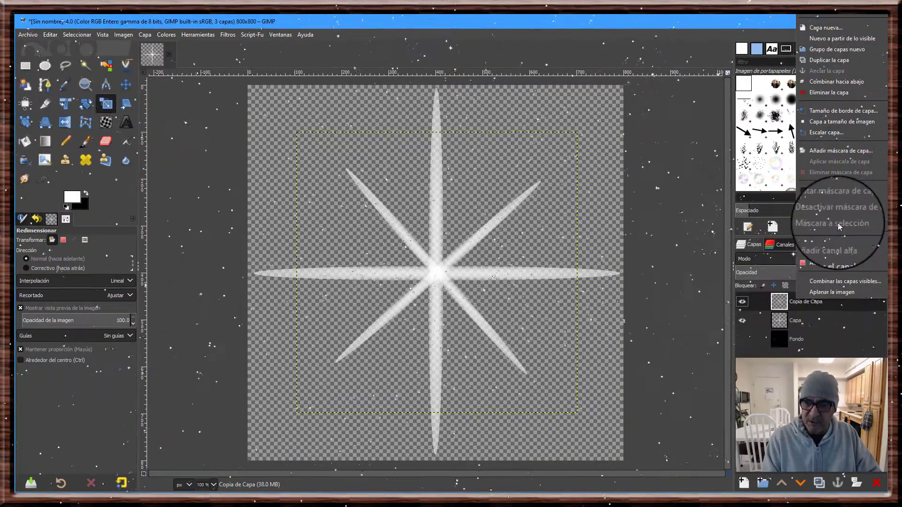
pyautogui.click(830, 82)
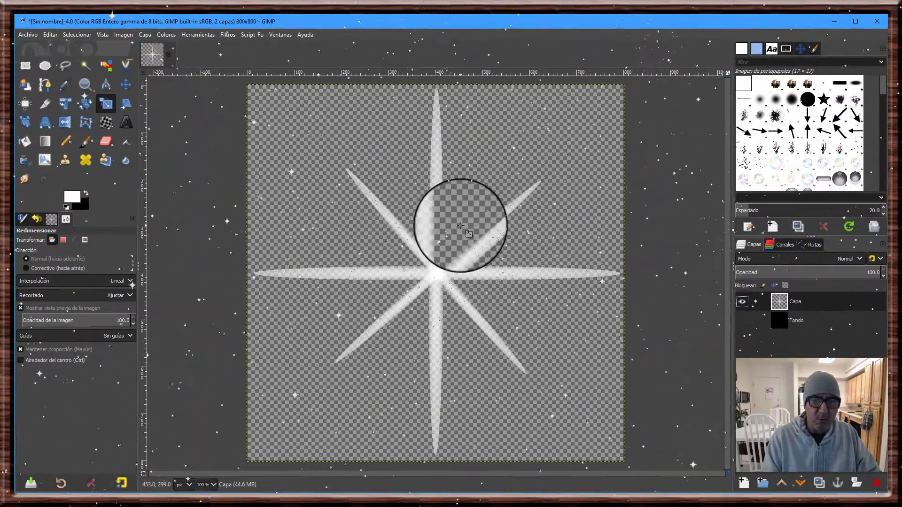
# - Bring up the Exportar como… dialog, proposing Sin nombre.gbr on the Desktop, and shift it right
pyautogui.click(125, 86)
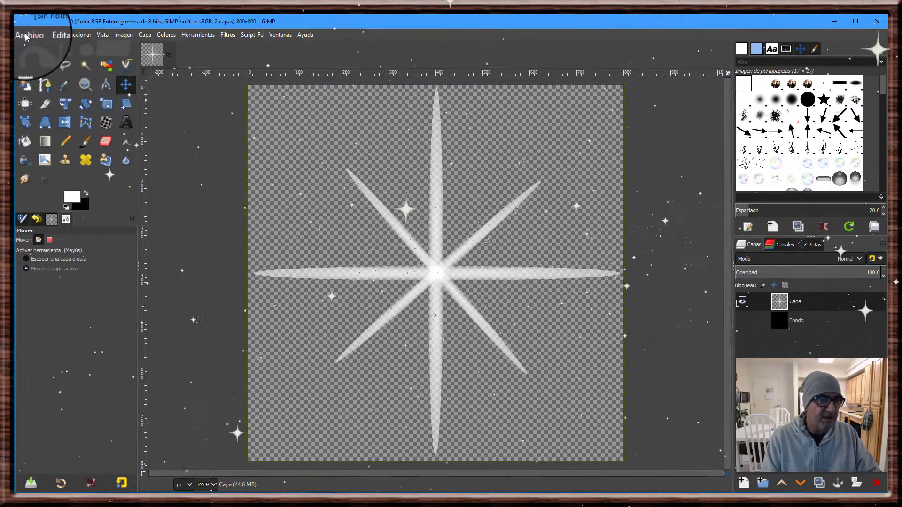
pyautogui.click(26, 35)
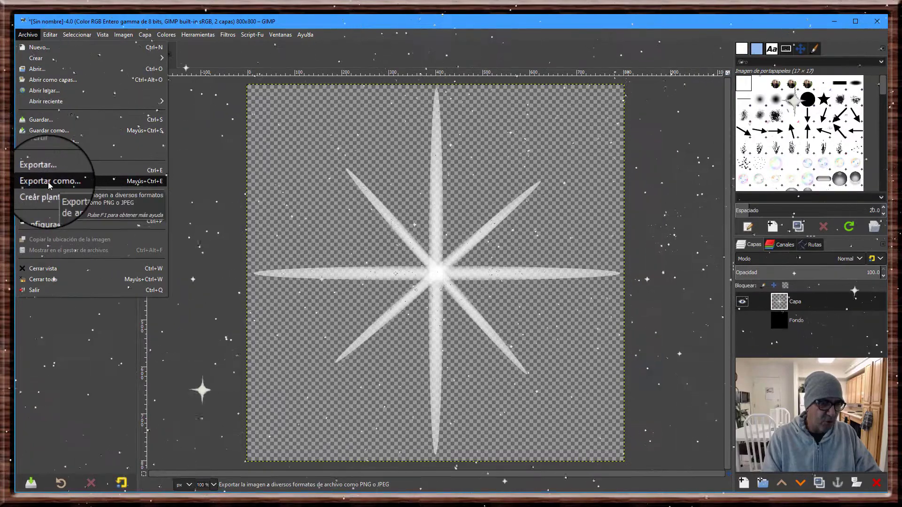
pyautogui.click(49, 182)
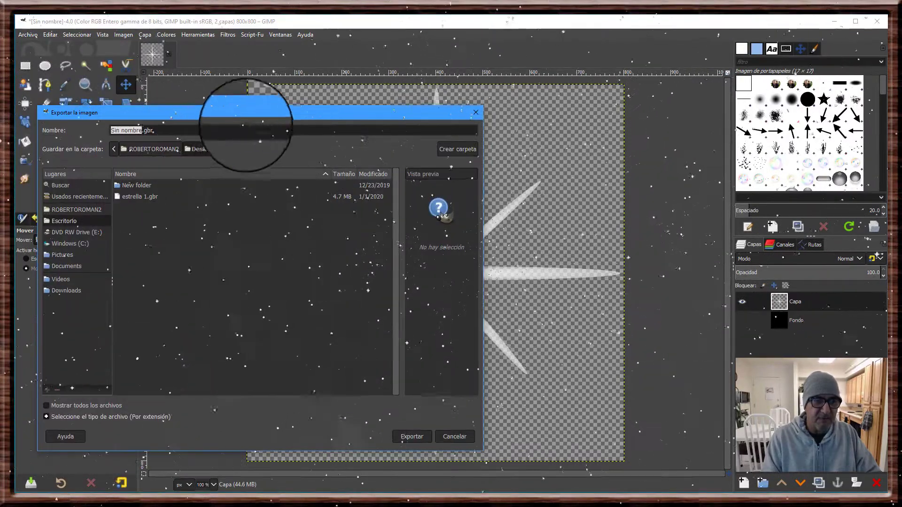
pyautogui.moveTo(246, 115); pyautogui.dragTo(394, 111)
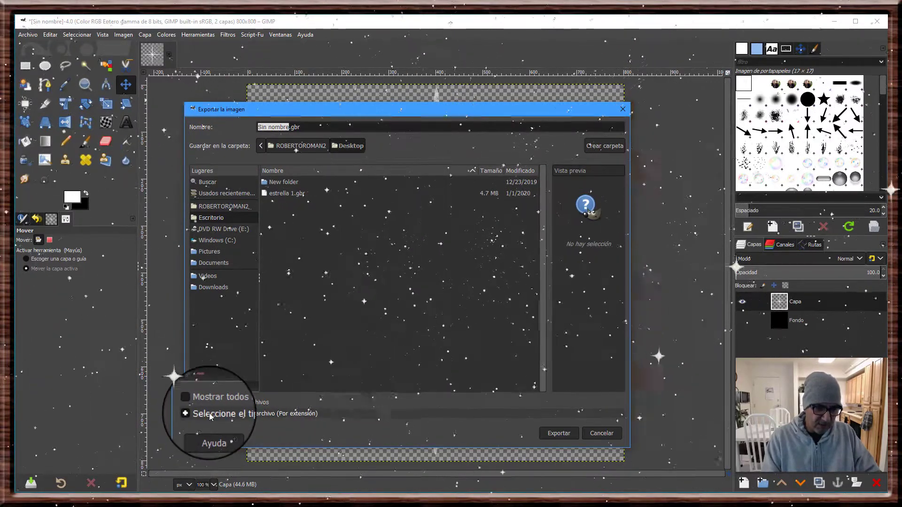
# - Set the export file type to Pincel GIMP (.gbr)
pyautogui.click(267, 415)
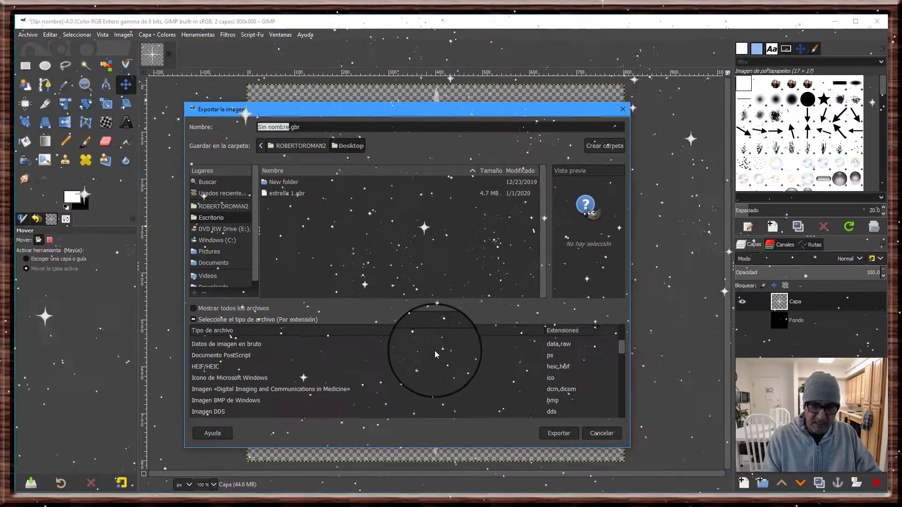
pyautogui.scroll(-5, 488, 388)
pyautogui.scroll(-3, 488, 388)
pyautogui.scroll(-3, 488, 388)
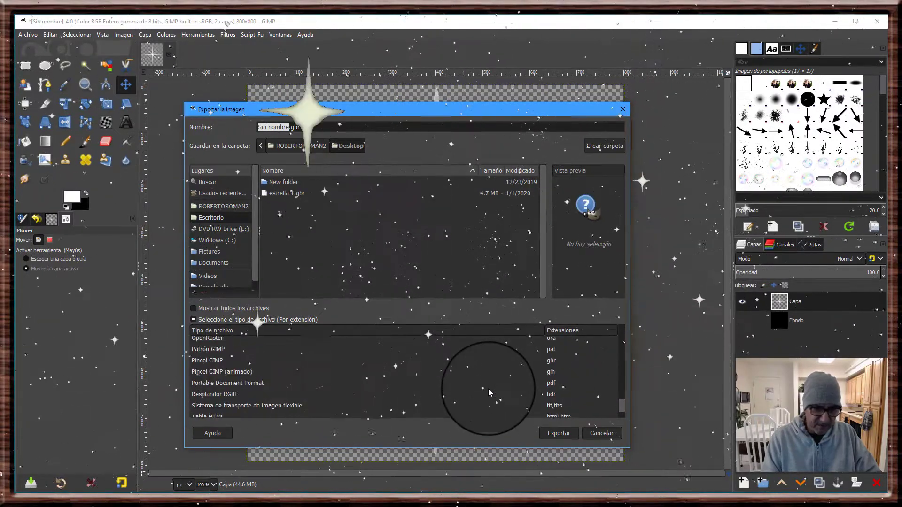
pyautogui.scroll(1, 489, 388)
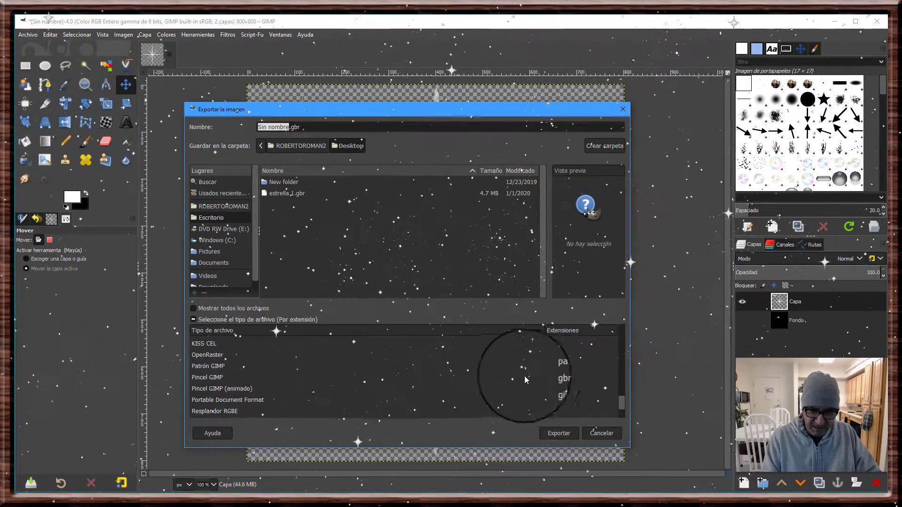
pyautogui.click(219, 382)
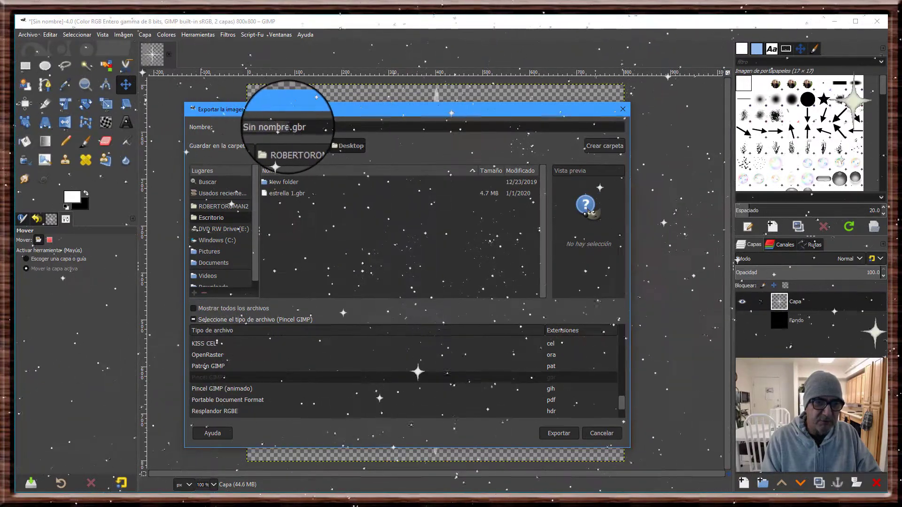
# - Name the file ESTRELLA 2.gbr and export it as a brush to the Desktop
pyautogui.click(288, 127)
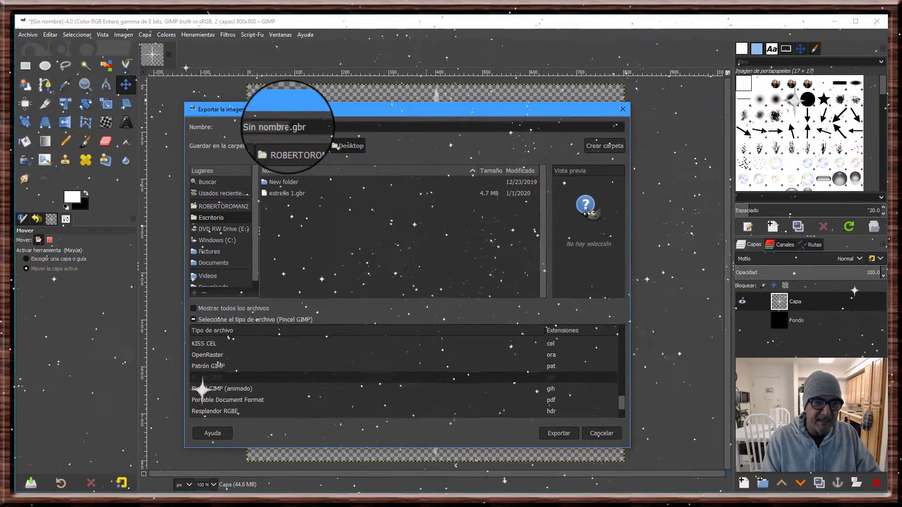
pyautogui.press('BackSpace')
pyautogui.press('BackSpace')
pyautogui.press('BackSpace')
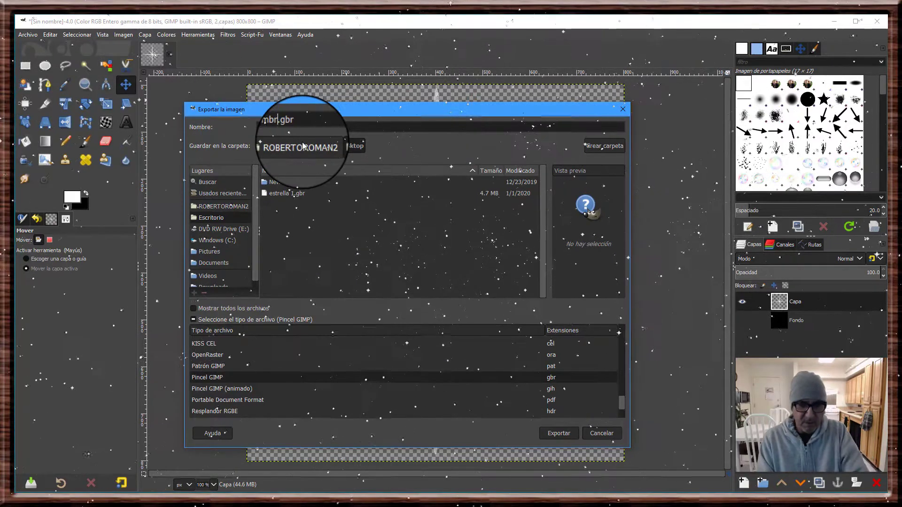
pyautogui.write('m')
pyautogui.press('BackSpace')
pyautogui.press('Delete')
pyautogui.press('Delete')
pyautogui.press('Delete')
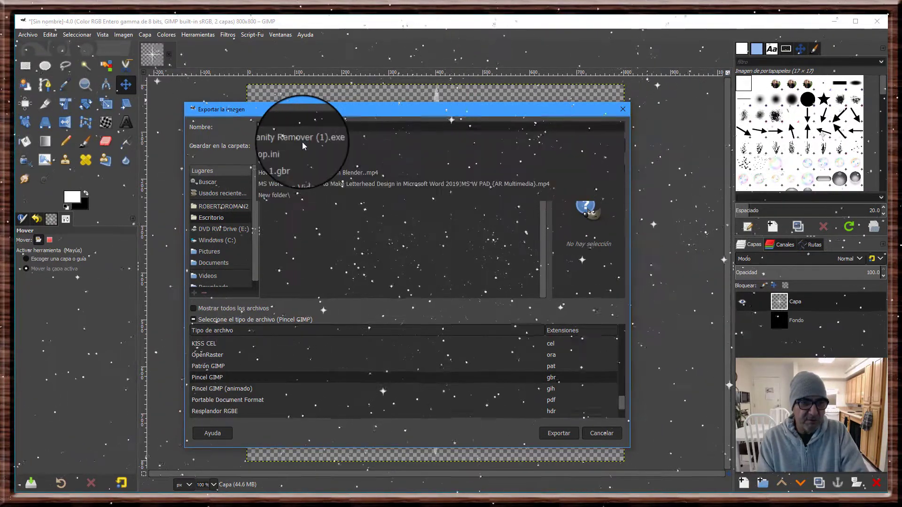
pyautogui.write('e')
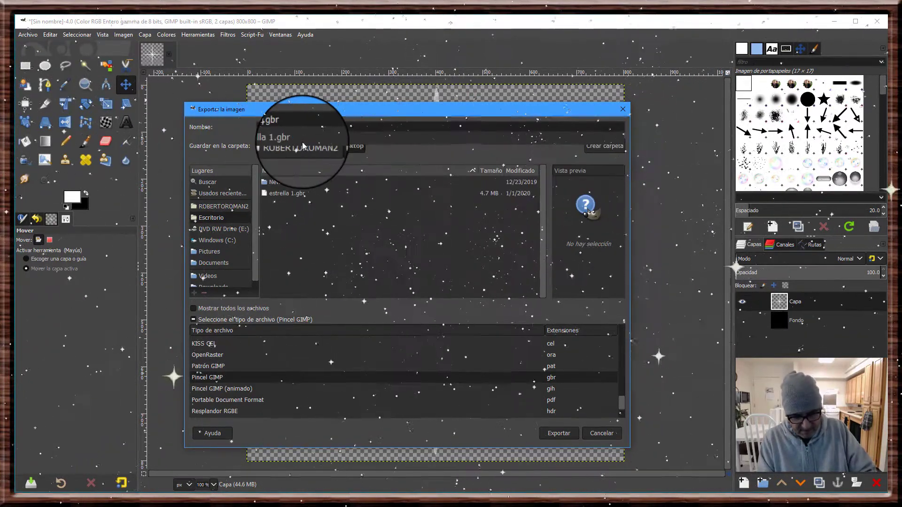
pyautogui.write('STRELLA ')
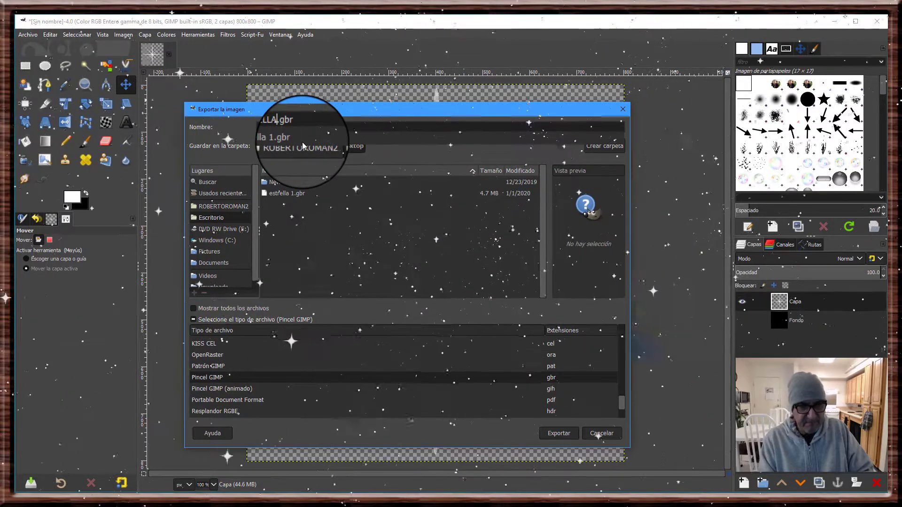
pyautogui.write('2')
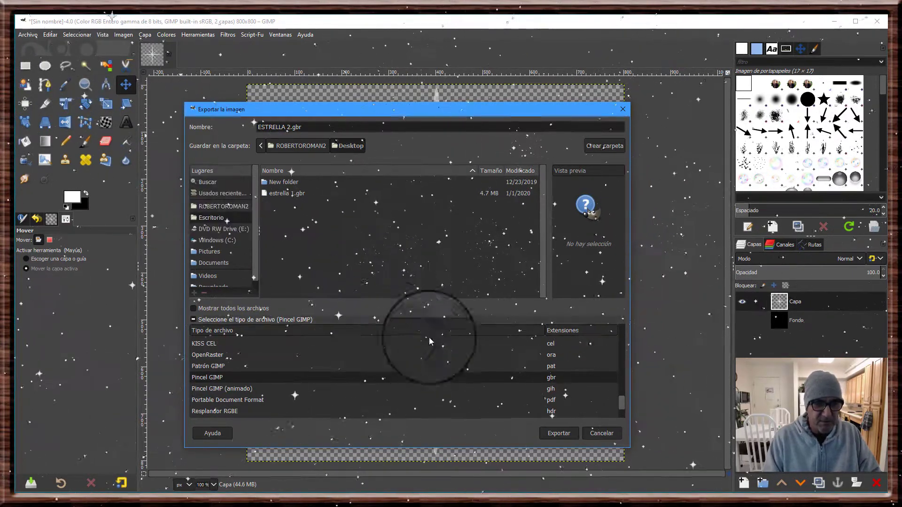
pyautogui.click(570, 437)
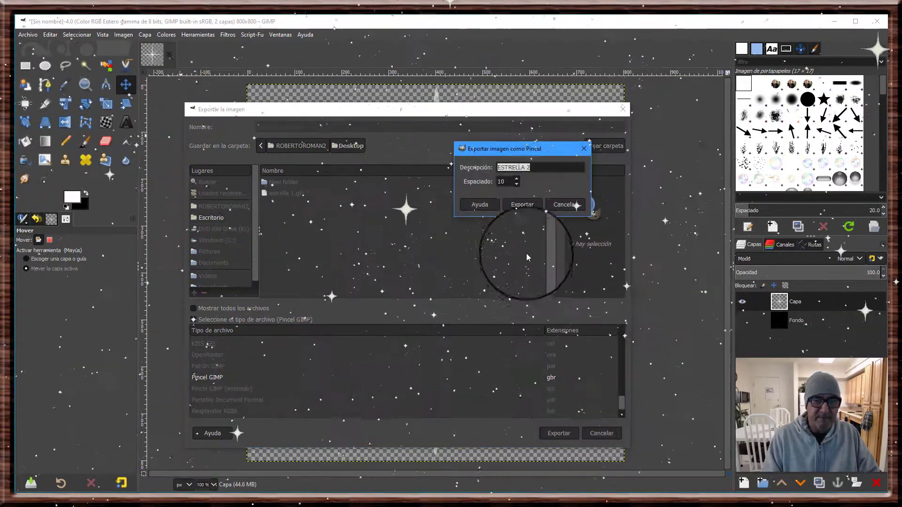
pyautogui.click(519, 205)
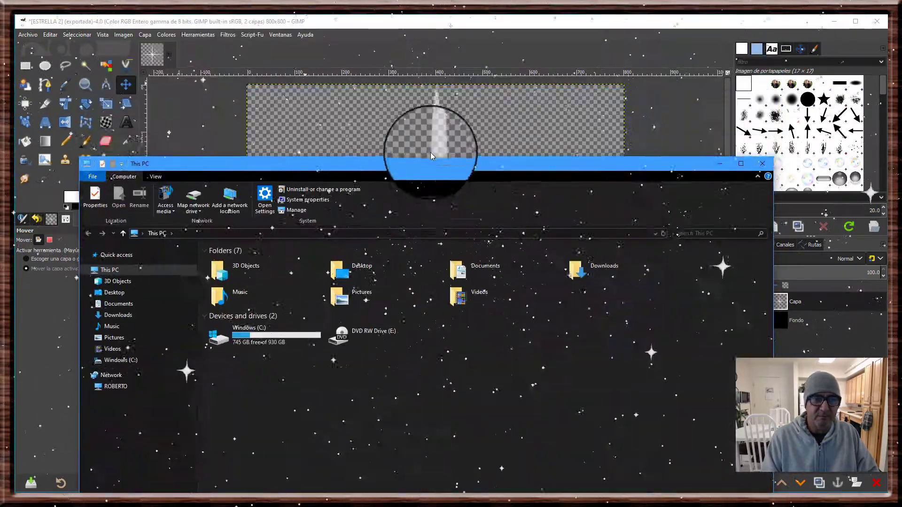
# - Navigate from Windows (C:) through Program Files\GIMP 2\share\gimp\2.0 into the brushes folder
pyautogui.moveTo(430, 152); pyautogui.dragTo(455, 66)
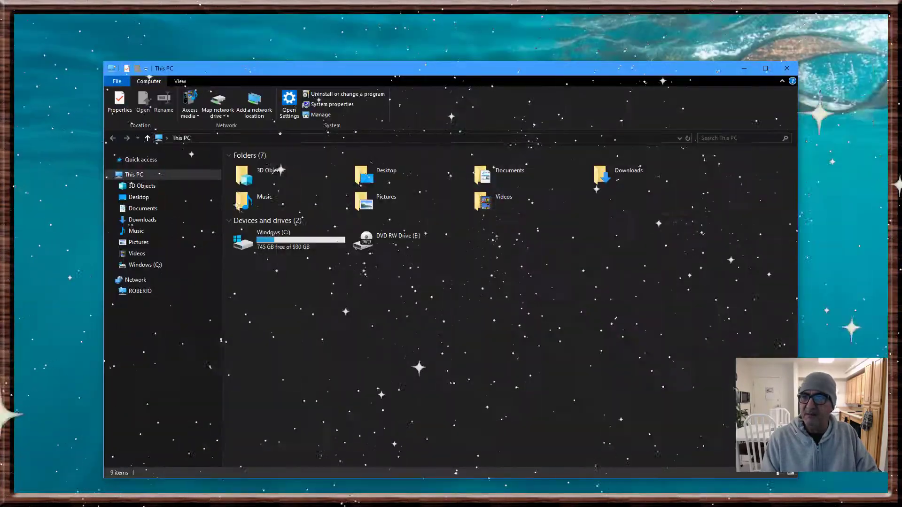
pyautogui.moveTo(145, 265)
pyautogui.click(191, 266)
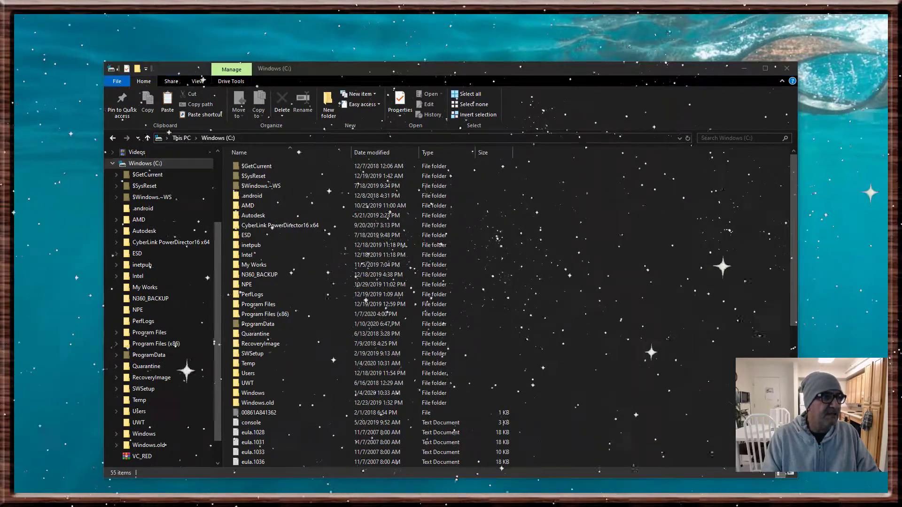
pyautogui.click(56, 235)
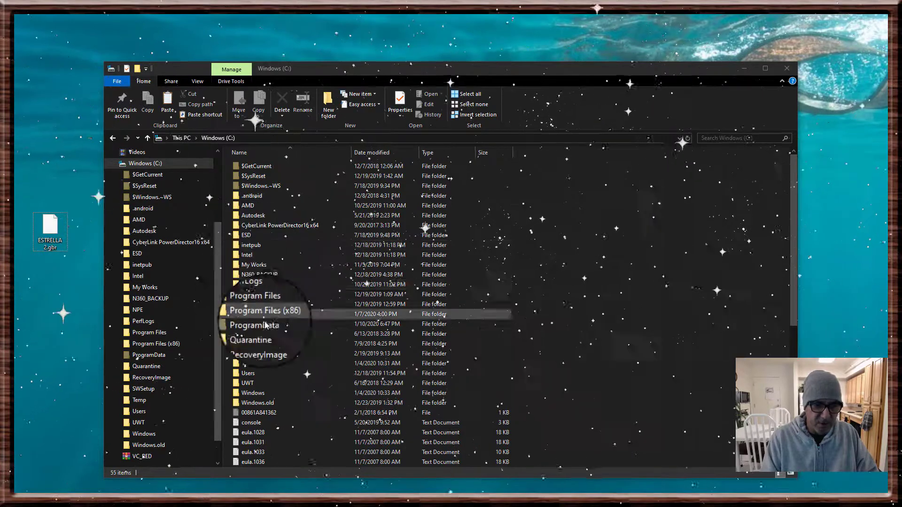
pyautogui.click(275, 306)
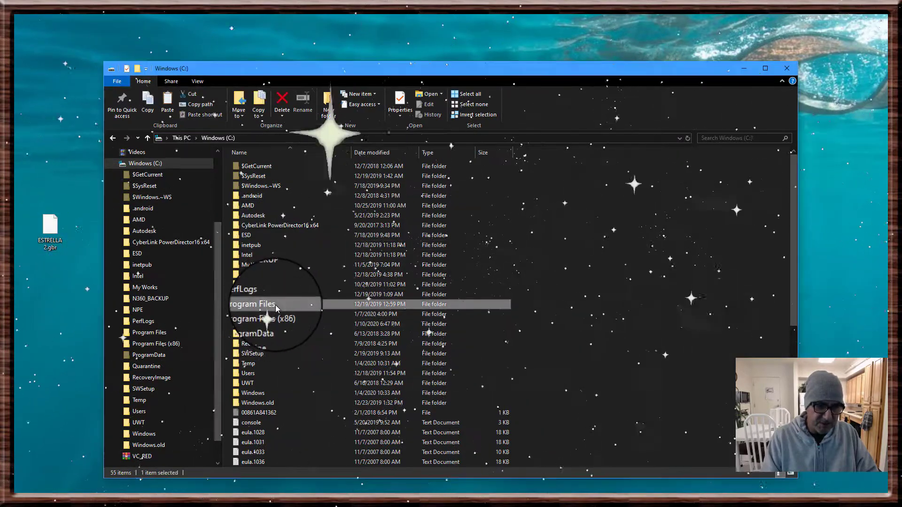
pyautogui.doubleClick(276, 306)
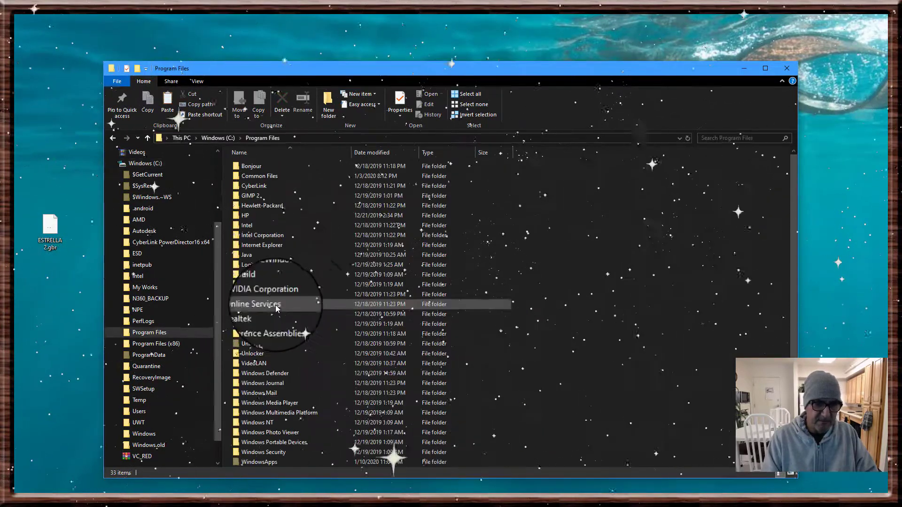
pyautogui.doubleClick(255, 197)
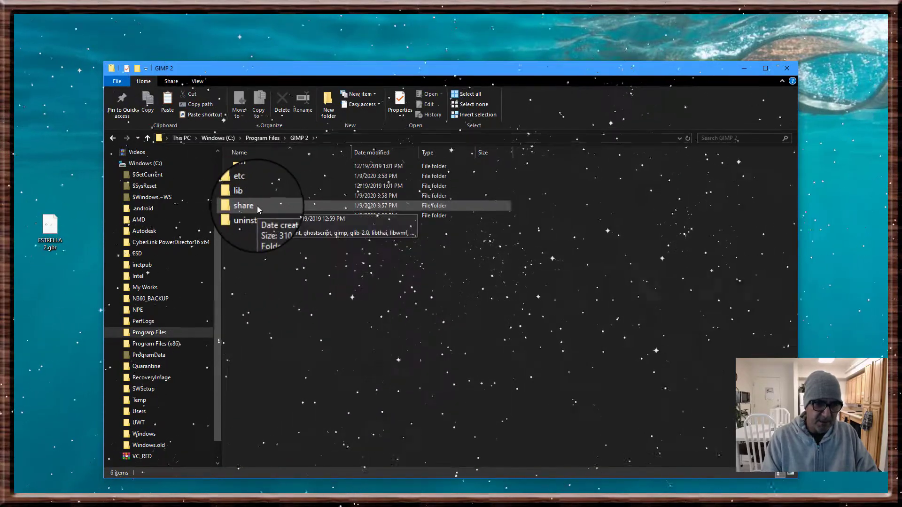
pyautogui.click(253, 210)
pyautogui.doubleClick(253, 209)
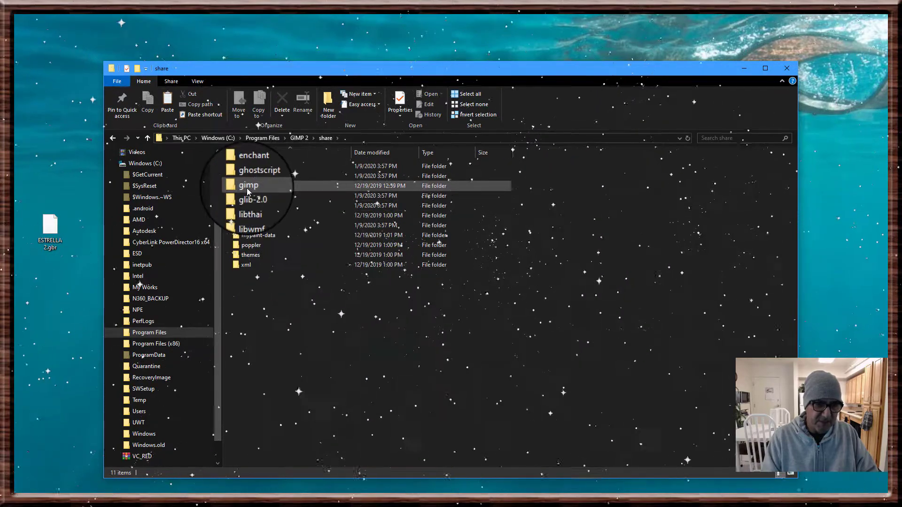
pyautogui.doubleClick(254, 188)
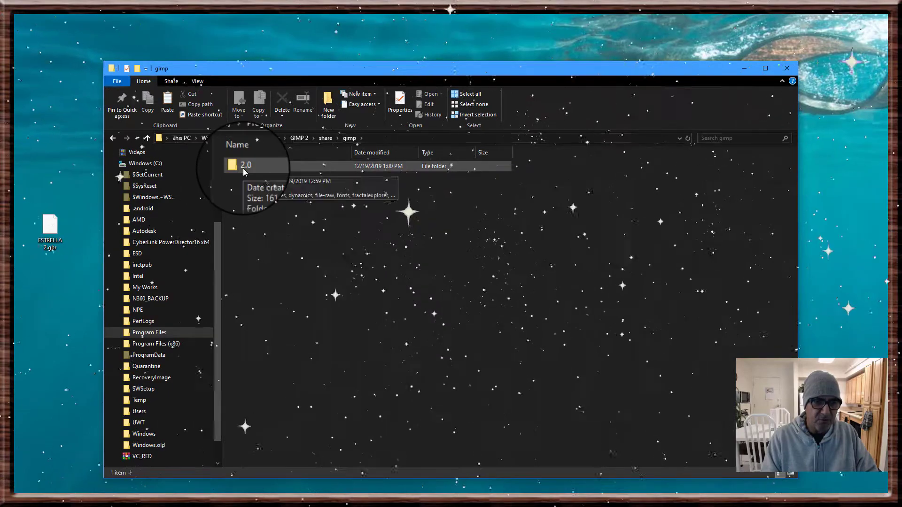
pyautogui.doubleClick(243, 168)
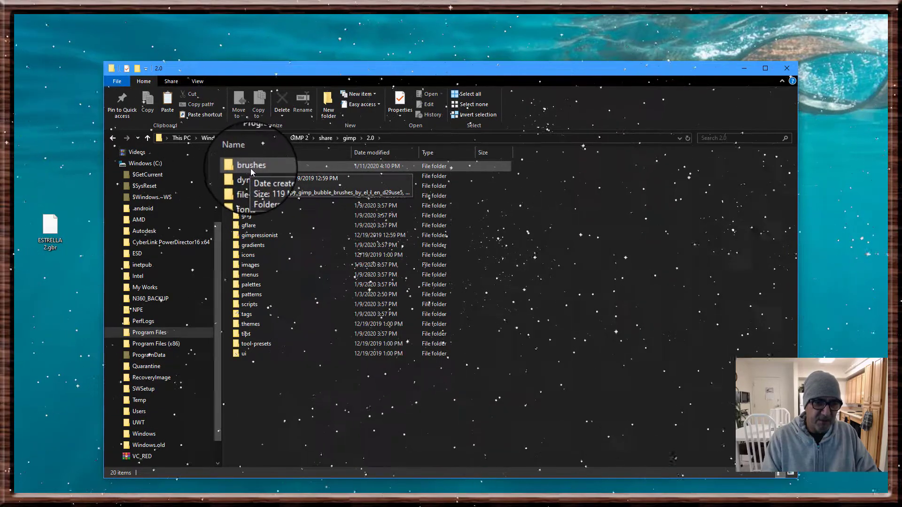
pyautogui.doubleClick(251, 168)
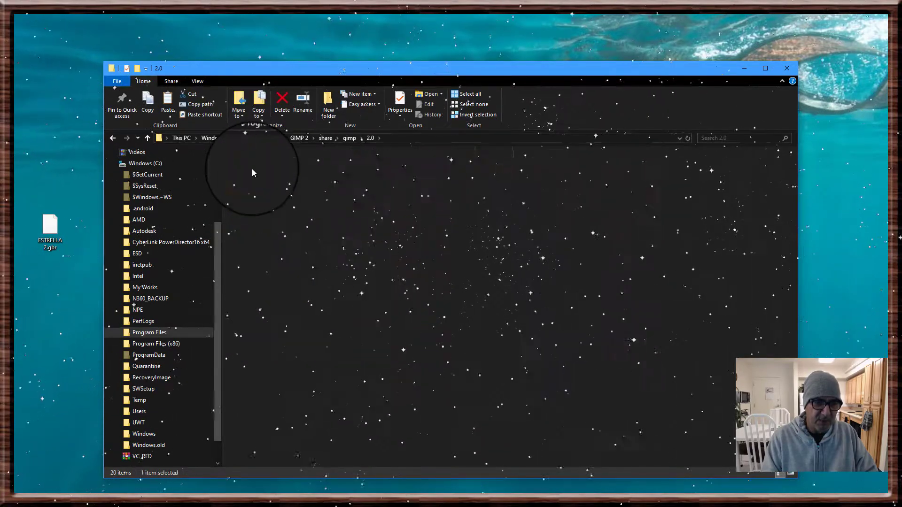
# - Move ESTRELLA 2.gbr into GIMP's brushes folder with admin approval, then close Explorer and return to GIMP
pyautogui.click(52, 230)
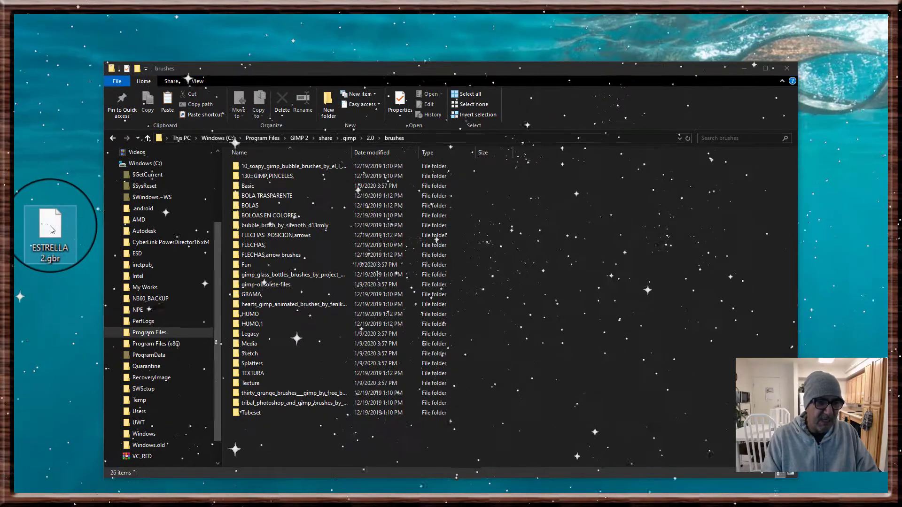
pyautogui.moveTo(52, 230); pyautogui.dragTo(648, 359)
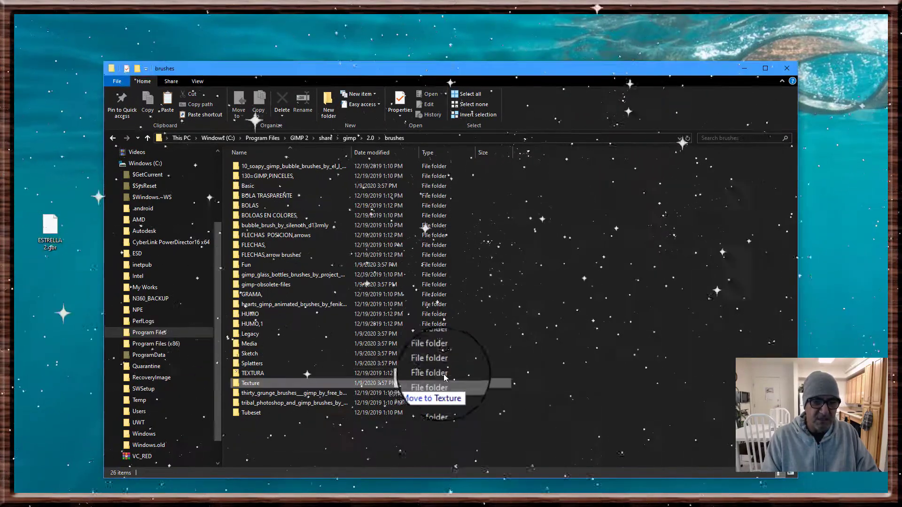
pyautogui.moveTo(649, 358); pyautogui.dragTo(676, 317)
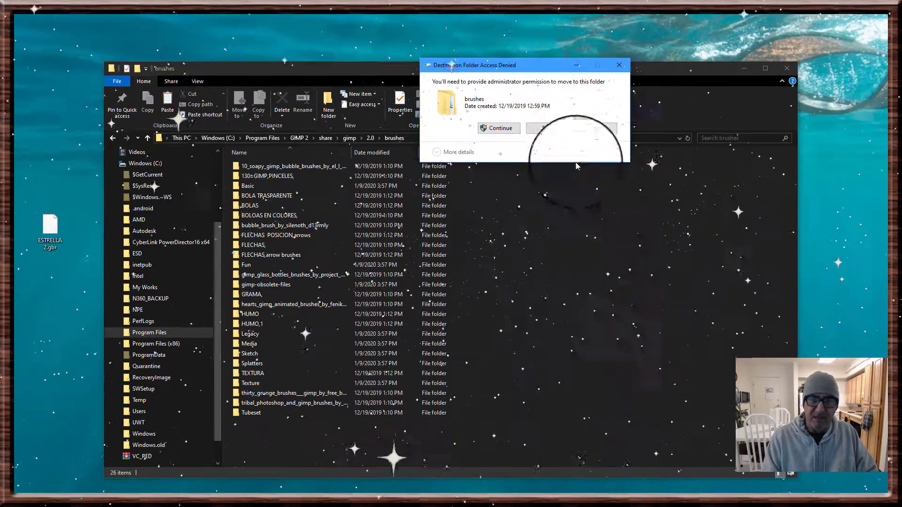
pyautogui.moveTo(502, 50); pyautogui.dragTo(566, 191)
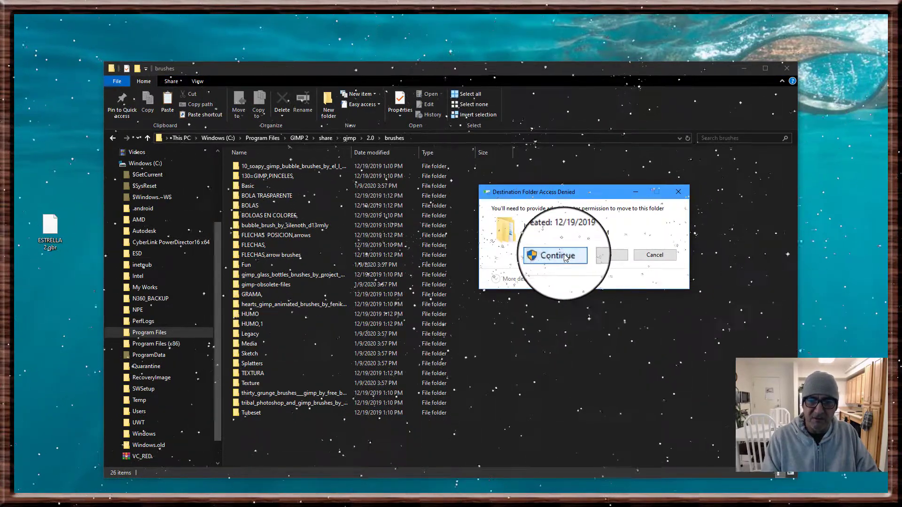
pyautogui.click(565, 258)
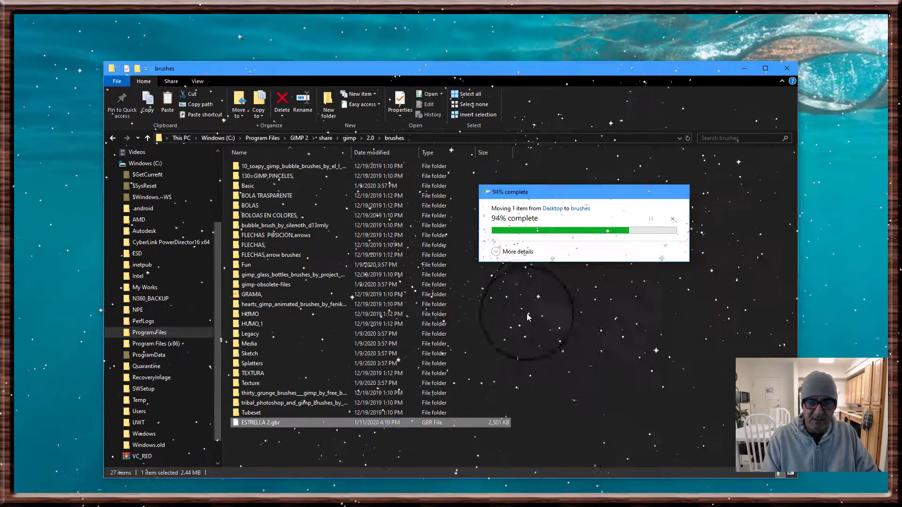
pyautogui.click(250, 430)
pyautogui.click(782, 68)
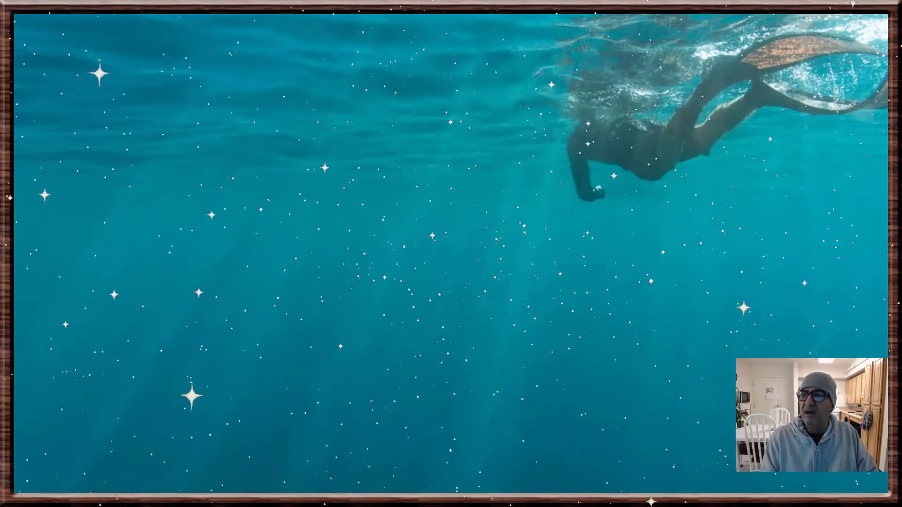
pyautogui.hotkey('alt', 'Tab')
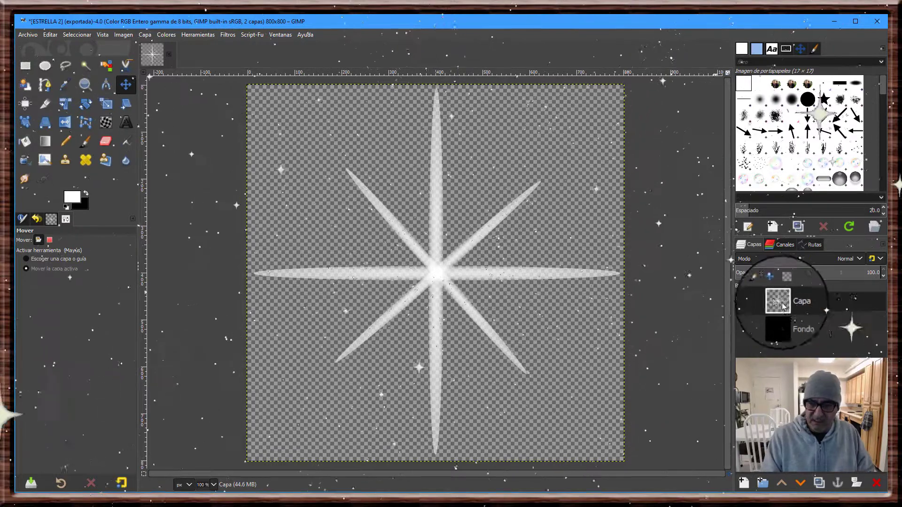
# - Delete the Capa star layer, leaving only the black Fondo, and select the Paintbrush tool
pyautogui.click(877, 484)
pyautogui.click(742, 301)
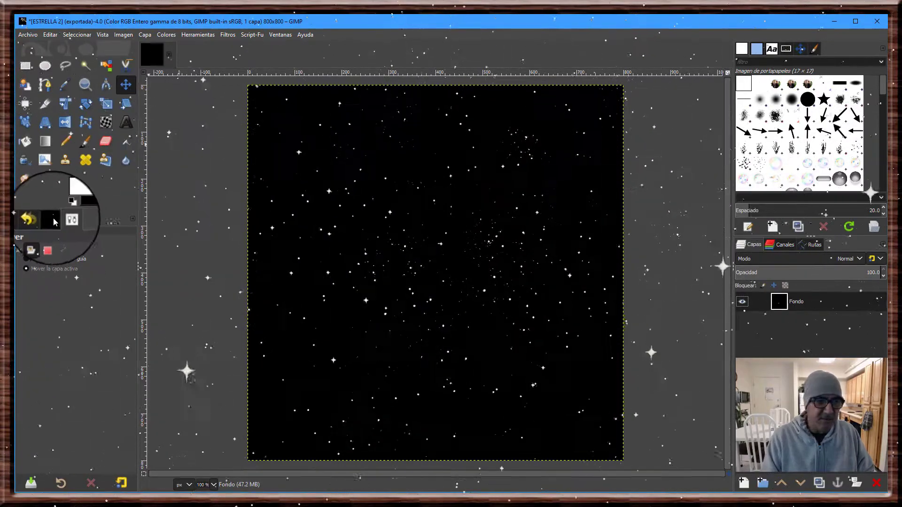
pyautogui.click(85, 142)
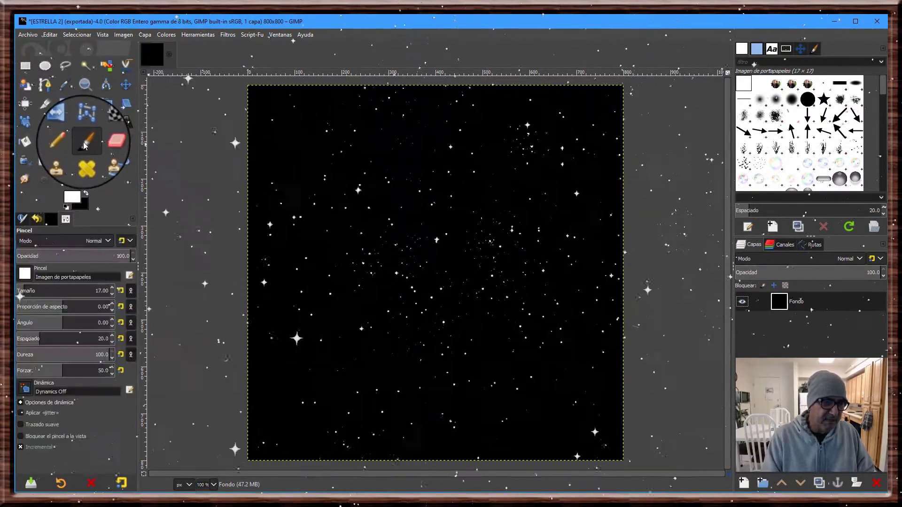
pyautogui.click(25, 274)
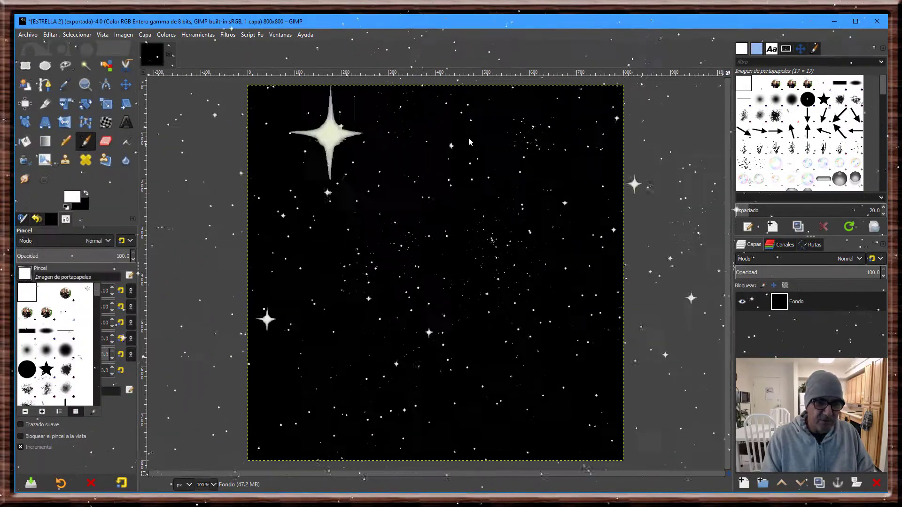
pyautogui.click(743, 51)
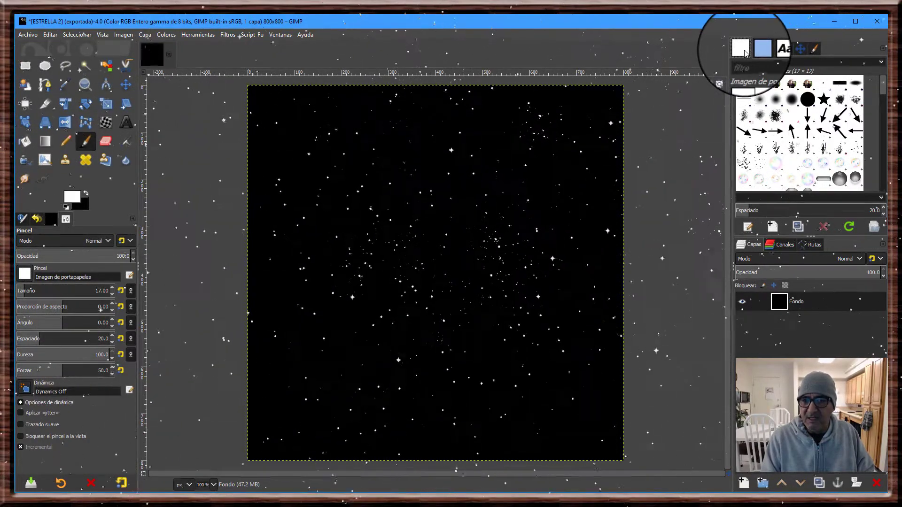
# - Refresh the Brushes dock and scroll through the brush grid looking for the new star brush
pyautogui.click(851, 228)
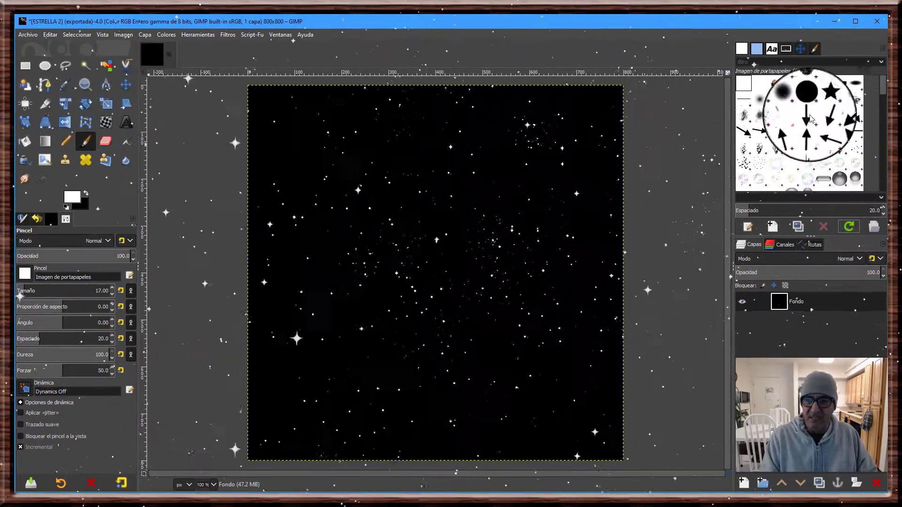
pyautogui.scroll(-5, 806, 123)
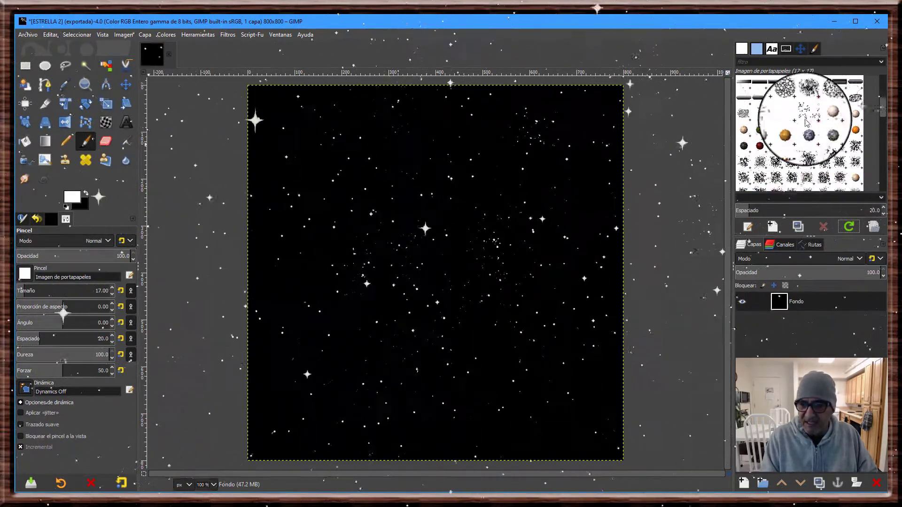
pyautogui.scroll(-2, 807, 123)
pyautogui.scroll(-2, 807, 123)
pyautogui.scroll(-2, 807, 123)
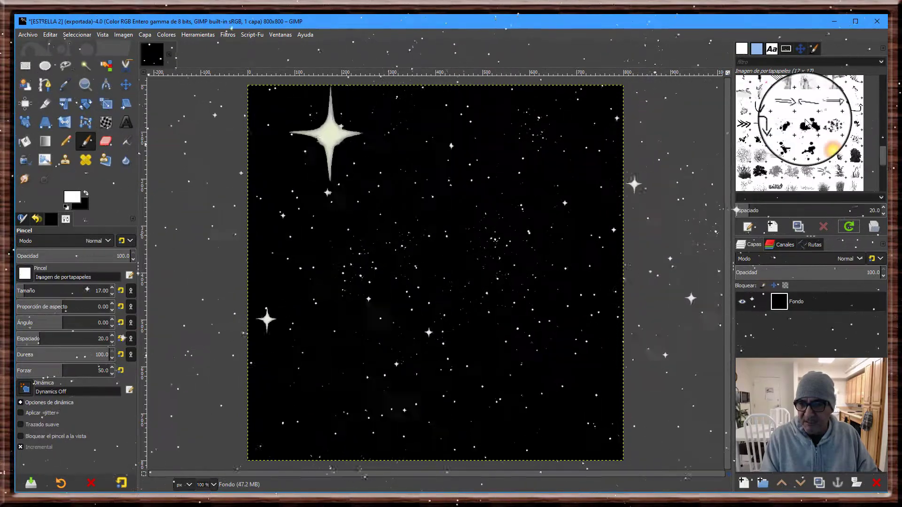
pyautogui.scroll(-2, 806, 123)
pyautogui.scroll(-3, 806, 123)
pyautogui.scroll(3, 806, 123)
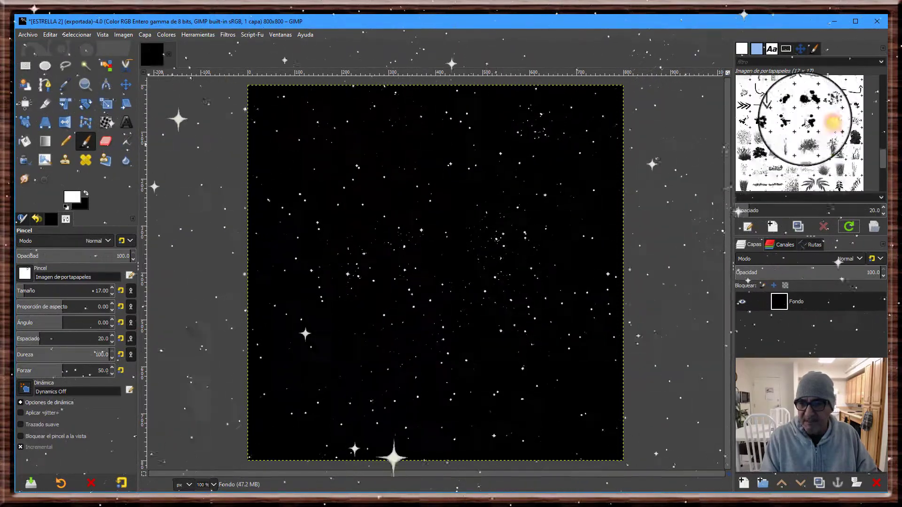
pyautogui.scroll(3, 806, 123)
pyautogui.scroll(3, 807, 123)
pyautogui.scroll(3, 806, 123)
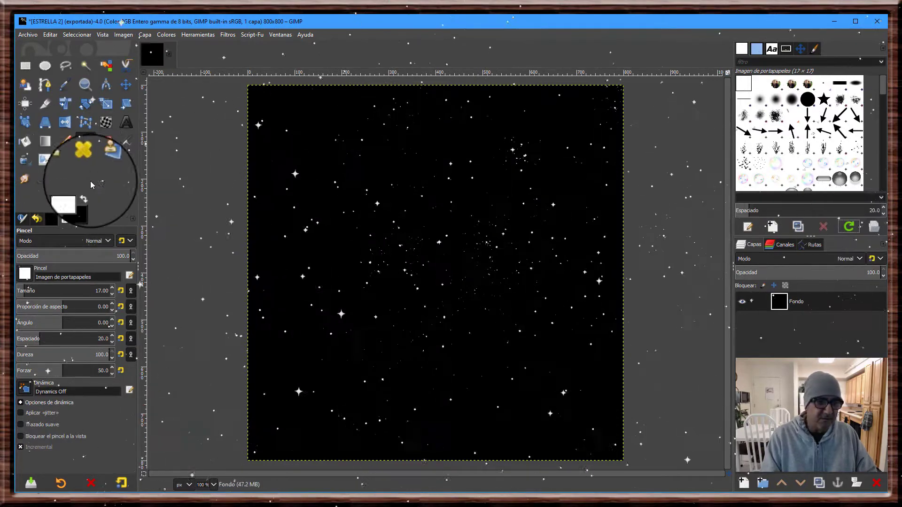
# - Pick ESTRELLA 2 from the Paintbrush brush list, giving a size-800 star brush
pyautogui.click(26, 274)
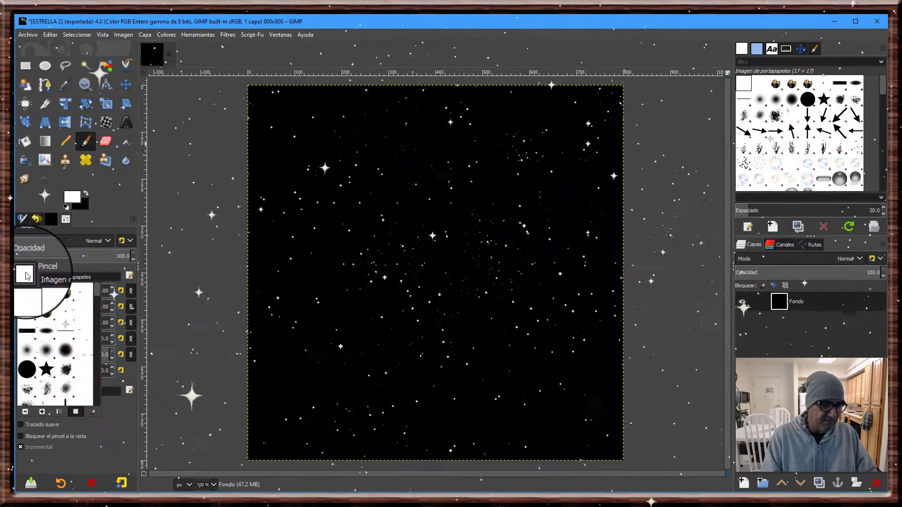
pyautogui.scroll(-2, 69, 314)
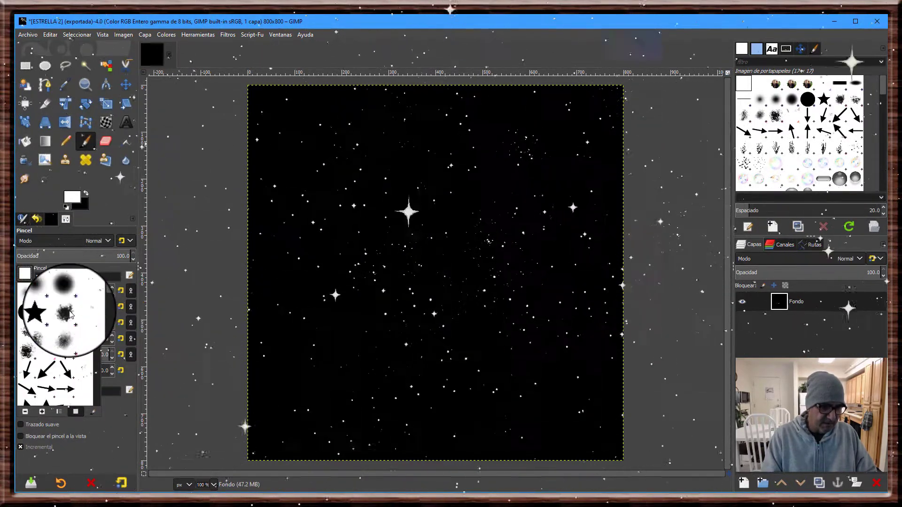
pyautogui.scroll(-2, 70, 314)
pyautogui.scroll(-2, 70, 314)
pyautogui.scroll(-2, 69, 314)
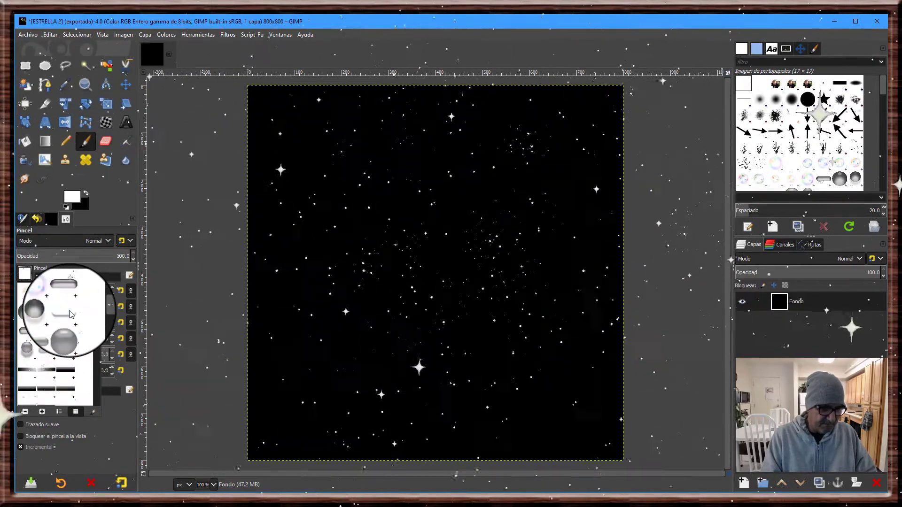
pyautogui.scroll(-2, 69, 314)
pyautogui.scroll(-2, 70, 314)
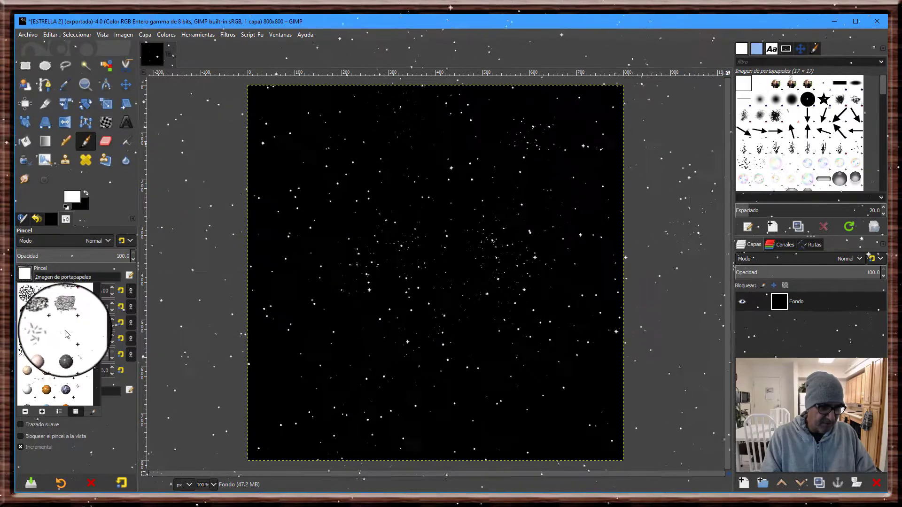
pyautogui.click(64, 334)
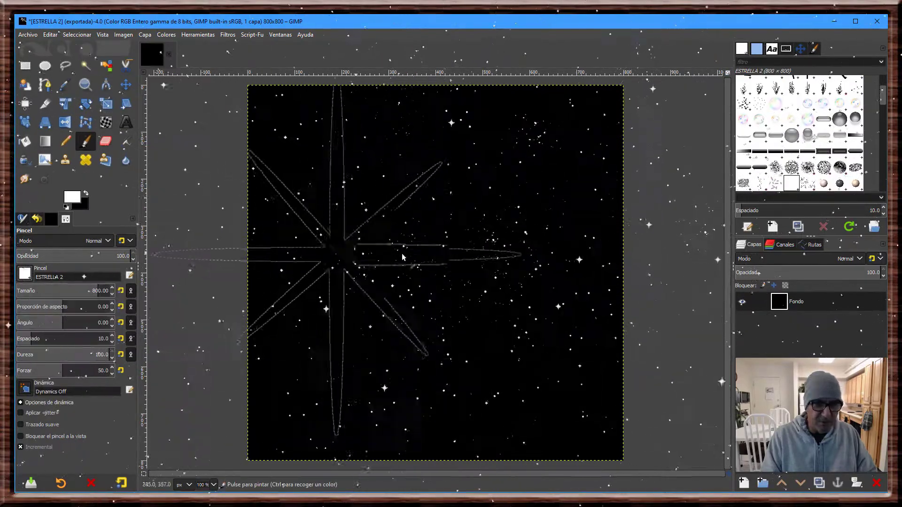
# - Stamp a trial star, reduce the ESTRELLA 2 brush size to about 285, and undo the oversized stamp
pyautogui.click(438, 271)
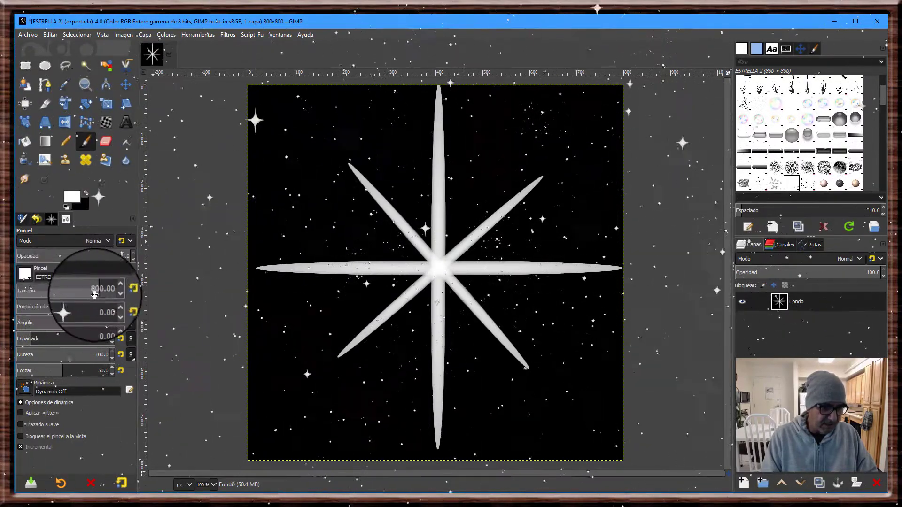
pyautogui.moveTo(75, 291); pyautogui.dragTo(30, 296)
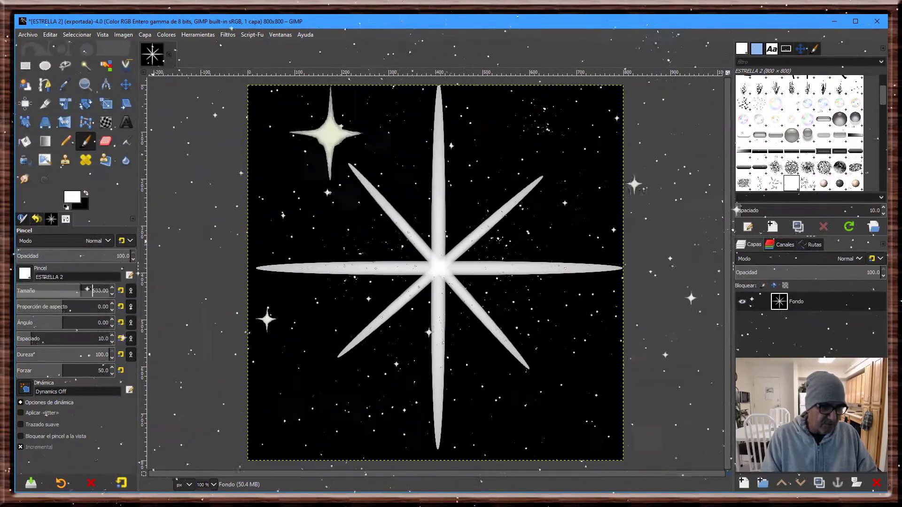
pyautogui.click(76, 291)
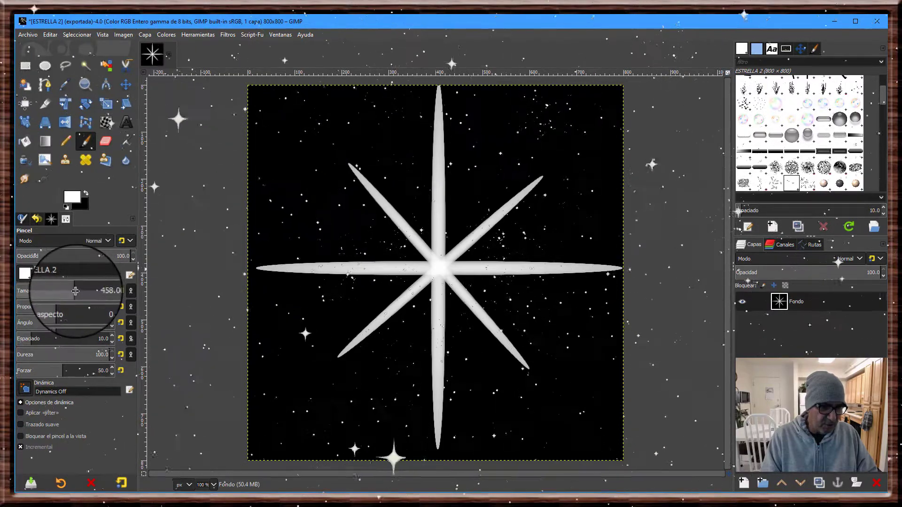
pyautogui.moveTo(76, 291)
pyautogui.mouseDown()
pyautogui.moveTo(60, 292)
pyautogui.moveTo(75, 291)
pyautogui.mouseUp()
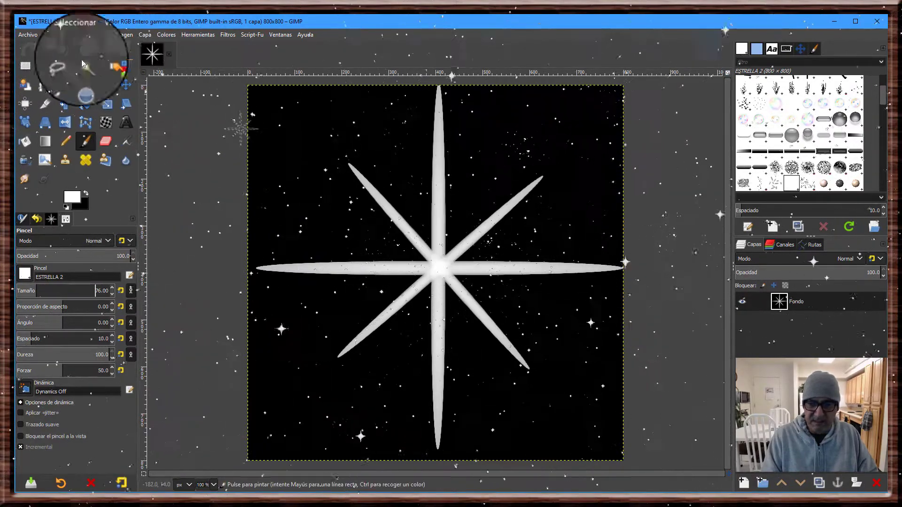
pyautogui.click(47, 34)
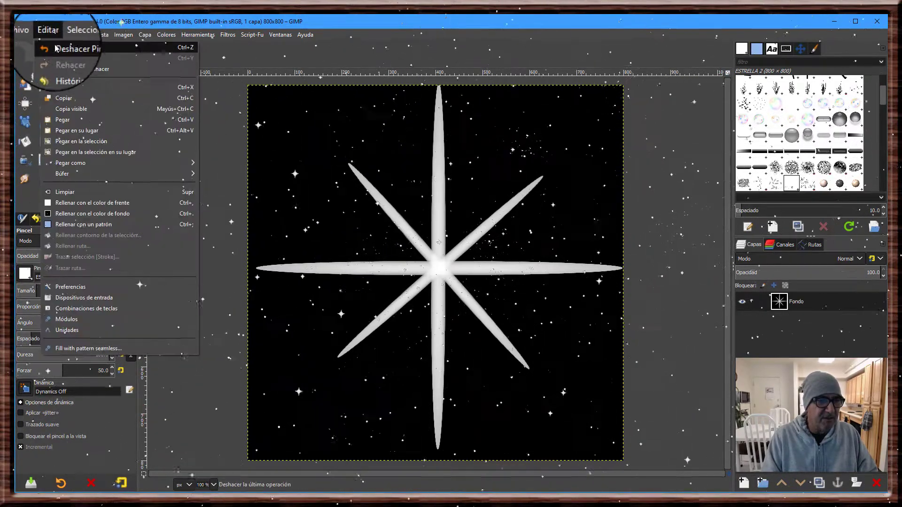
pyautogui.click(56, 48)
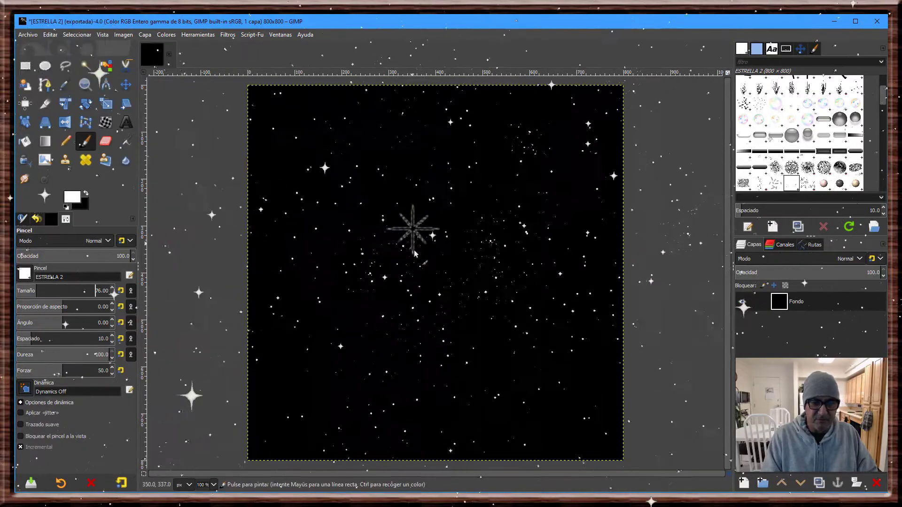
# - Stamp a smaller white star near the canvas centre, then lower the brush size to 29
pyautogui.click(415, 249)
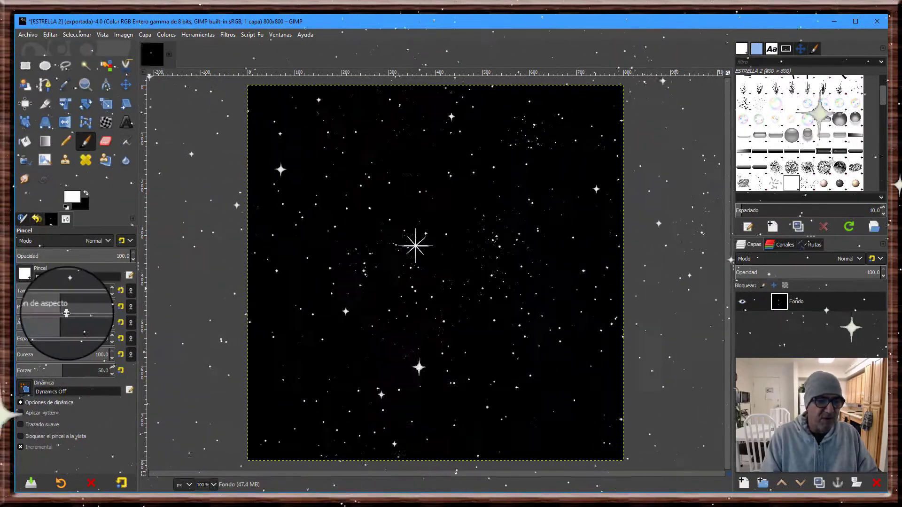
pyautogui.click(33, 292)
pyautogui.moveTo(33, 292); pyautogui.dragTo(21, 292)
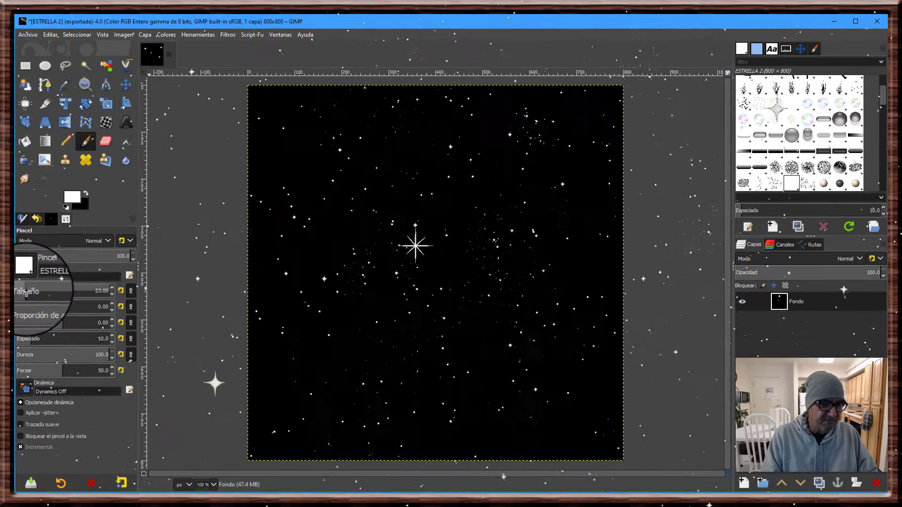